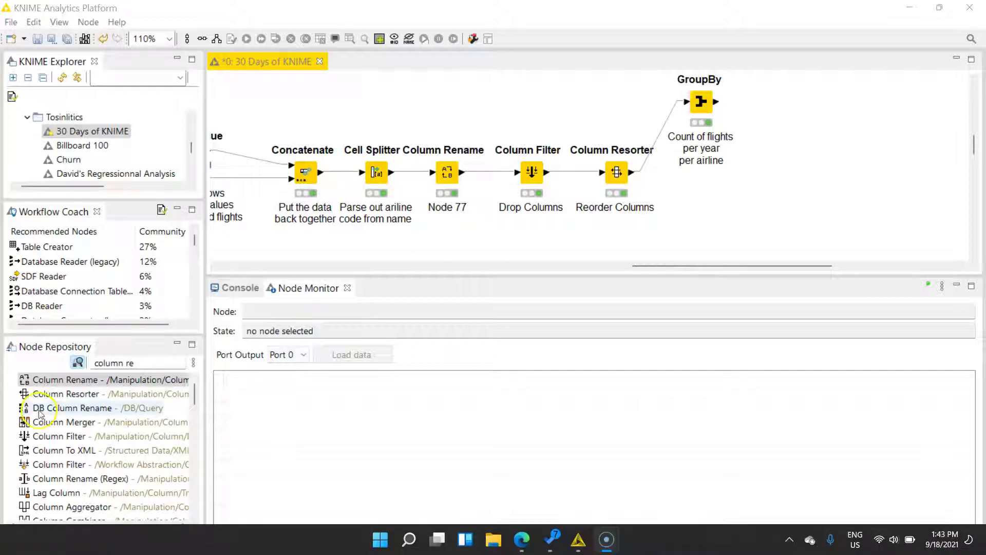
Add a GroupBy node to the canvas and connect Column Resorter's output to it.
{"action": "left_click", "coordinate": [159, 365]}
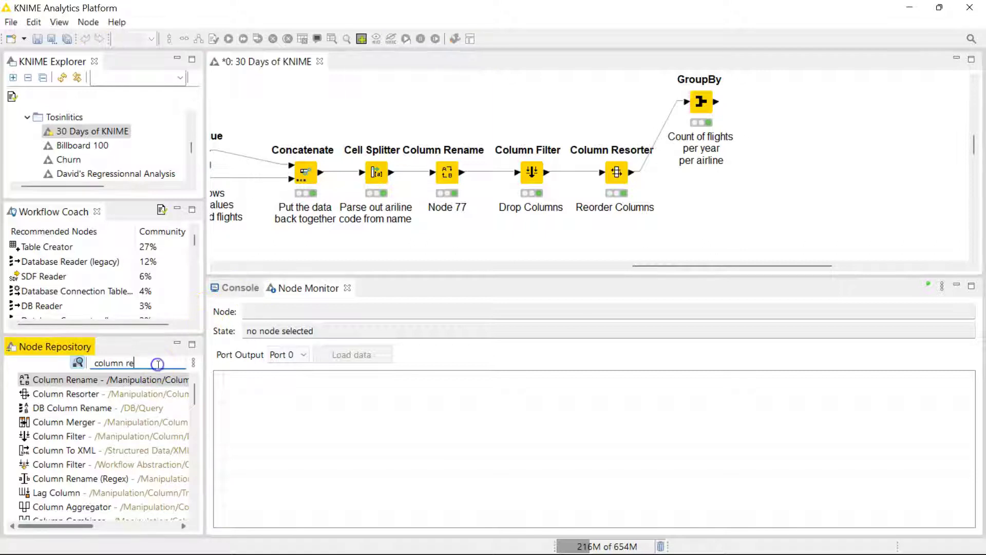
{"action": "key", "text": "BackSpace"}
{"action": "key", "text": "BackSpace"}
{"action": "key", "text": "BackSpace"}
{"action": "key", "text": "BackSpace"}
{"action": "key", "text": "BackSpace"}
{"action": "key", "text": "BackSpace"}
{"action": "key", "text": "BackSpace"}
{"action": "key", "text": "BackSpace"}
{"action": "key", "text": "BackSpace"}
{"action": "type", "text": "group"}
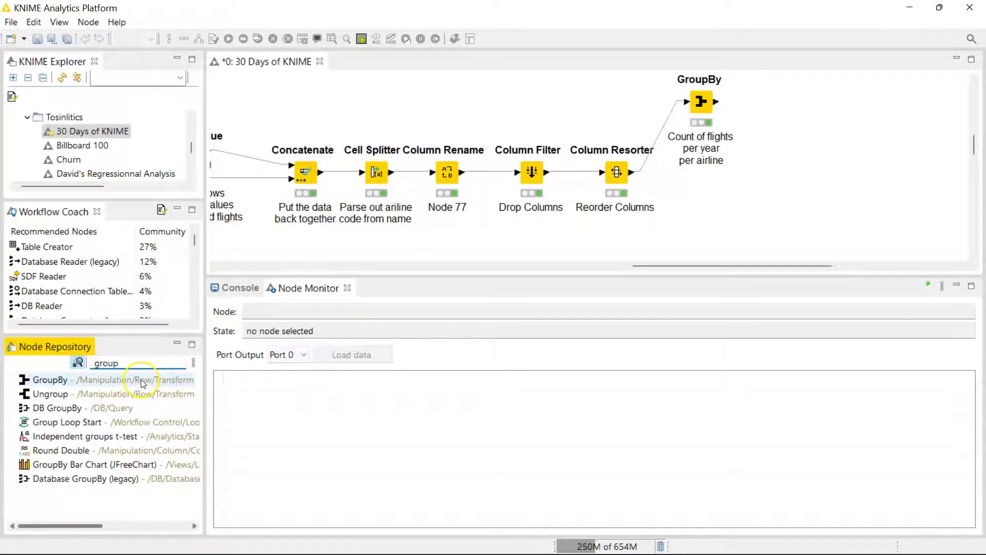
{"action": "left_click_drag", "start_coordinate": [142, 383], "coordinate": [699, 190]}
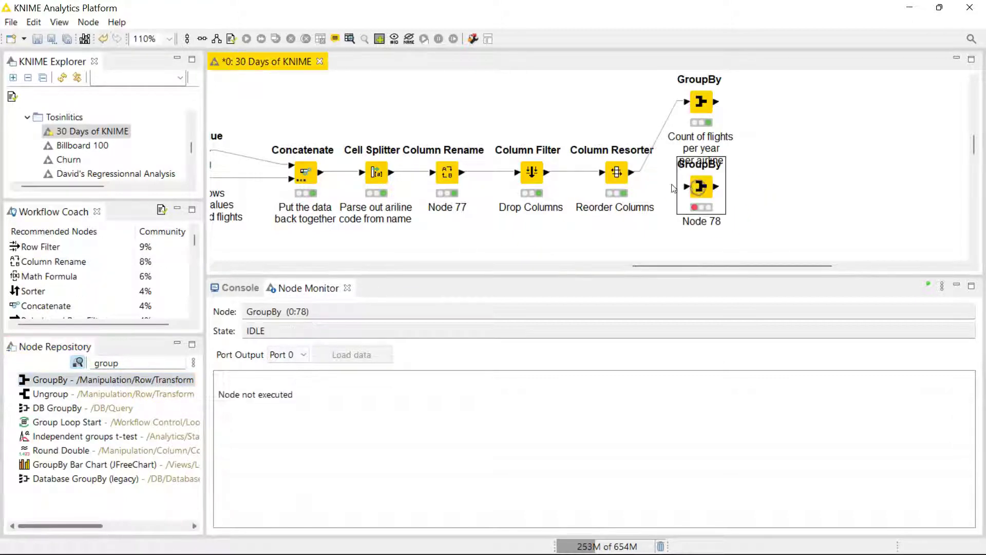
{"action": "left_click_drag", "start_coordinate": [632, 176], "coordinate": [701, 214]}
{"action": "left_click", "coordinate": [697, 218]}
Set the GroupBy group columns to AIRLINENAME, Year and CANCELLED.
{"action": "double_click", "coordinate": [701, 214]}
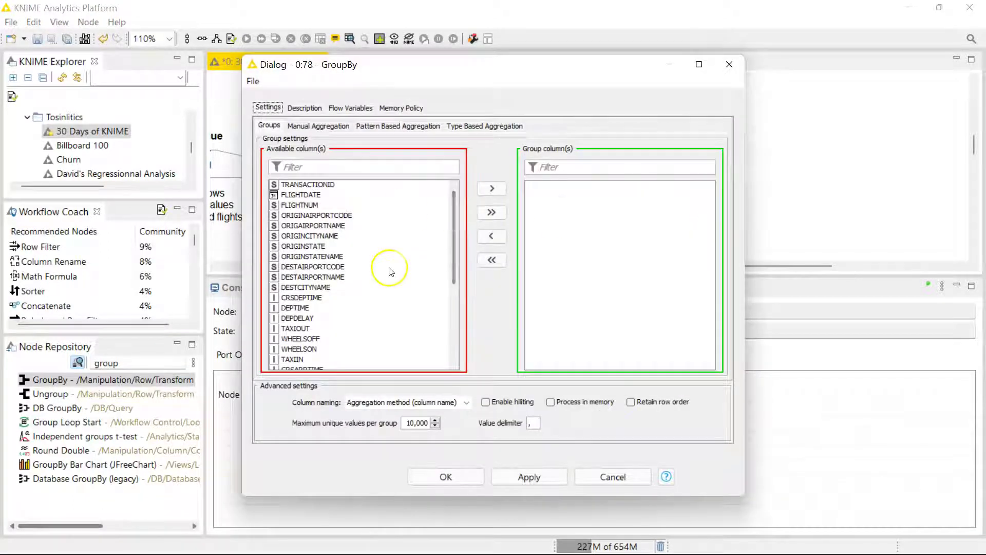
{"action": "scroll", "coordinate": [392, 268], "scroll_direction": "down", "scroll_amount": 5}
{"action": "double_click", "coordinate": [308, 364]}
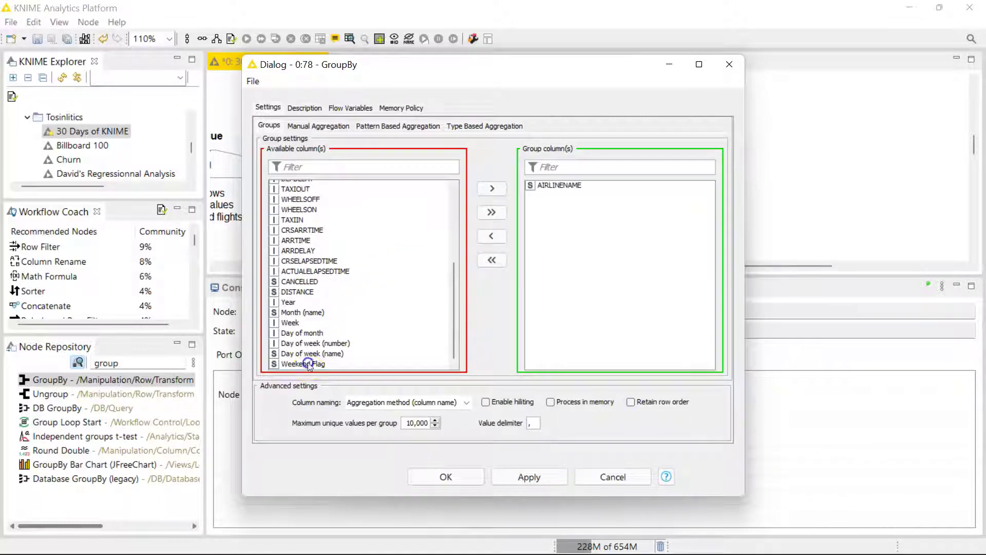
{"action": "double_click", "coordinate": [305, 302]}
{"action": "scroll", "coordinate": [334, 271], "scroll_direction": "up", "scroll_amount": 1}
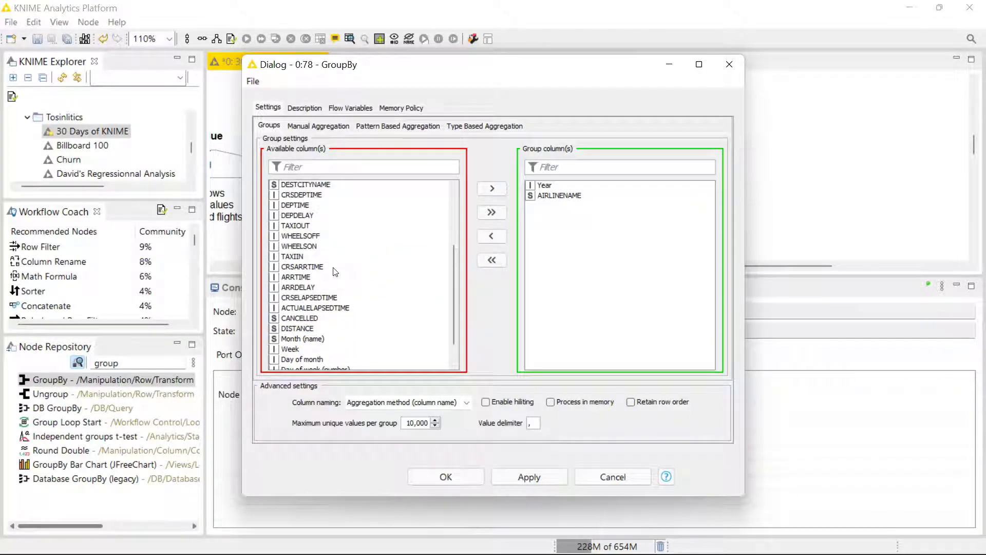
{"action": "double_click", "coordinate": [311, 318]}
Add TRANSACTIONID as a manual aggregation using the Count method.
{"action": "left_click", "coordinate": [327, 127]}
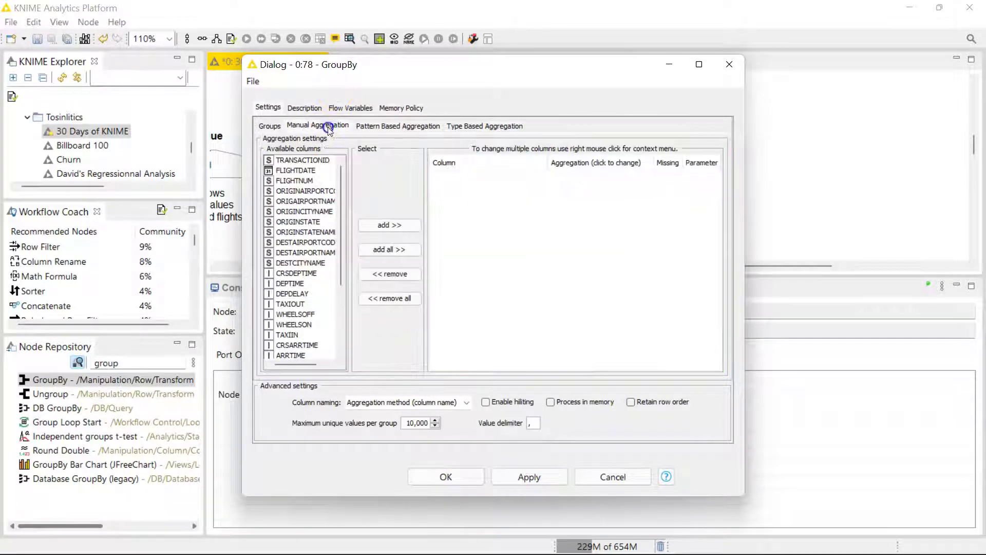
{"action": "left_click", "coordinate": [311, 161]}
{"action": "double_click", "coordinate": [312, 161]}
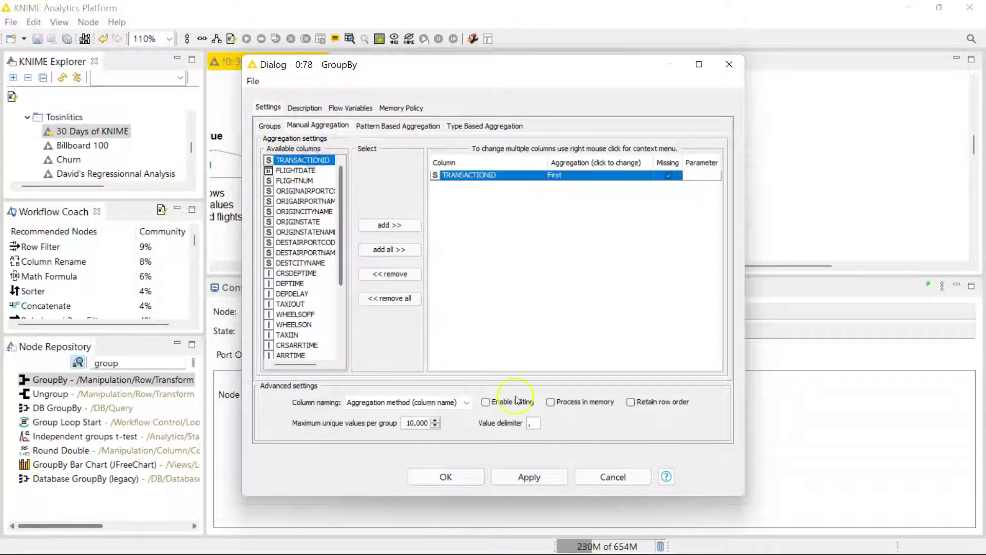
{"action": "left_click", "coordinate": [579, 179]}
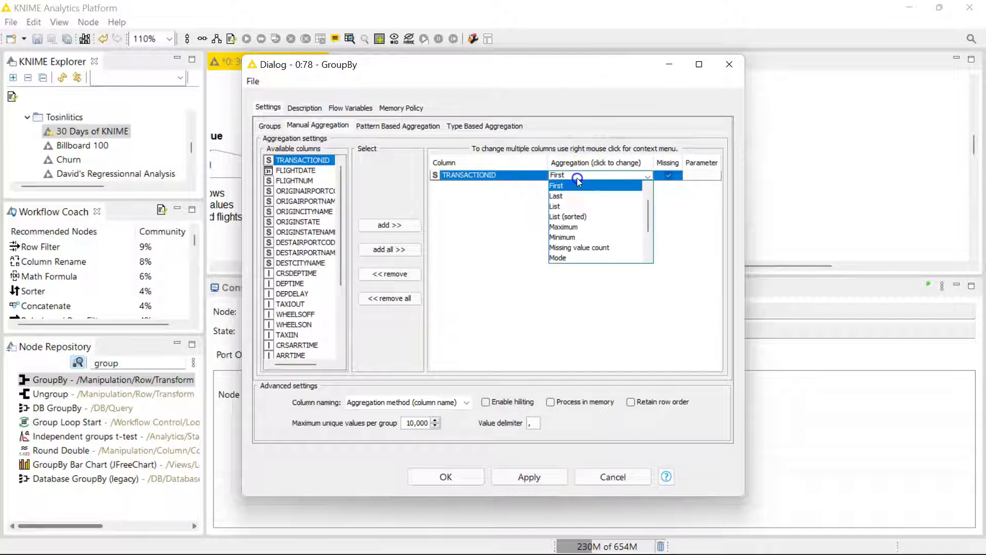
{"action": "scroll", "coordinate": [580, 216], "scroll_direction": "up", "scroll_amount": 1}
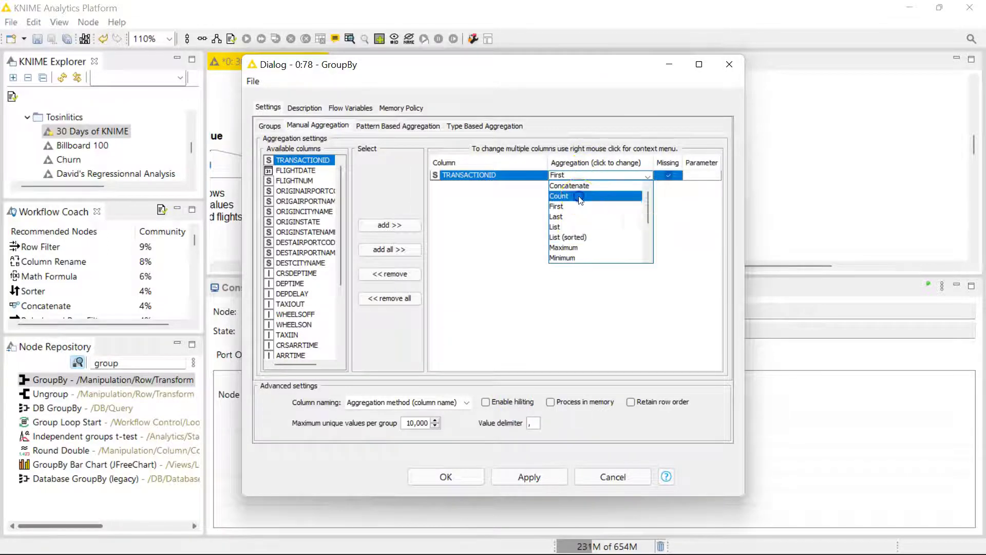
{"action": "left_click", "coordinate": [580, 196]}
Execute the GroupBy node and scroll through its 290-row count output, then select the node.
{"action": "left_click", "coordinate": [472, 475]}
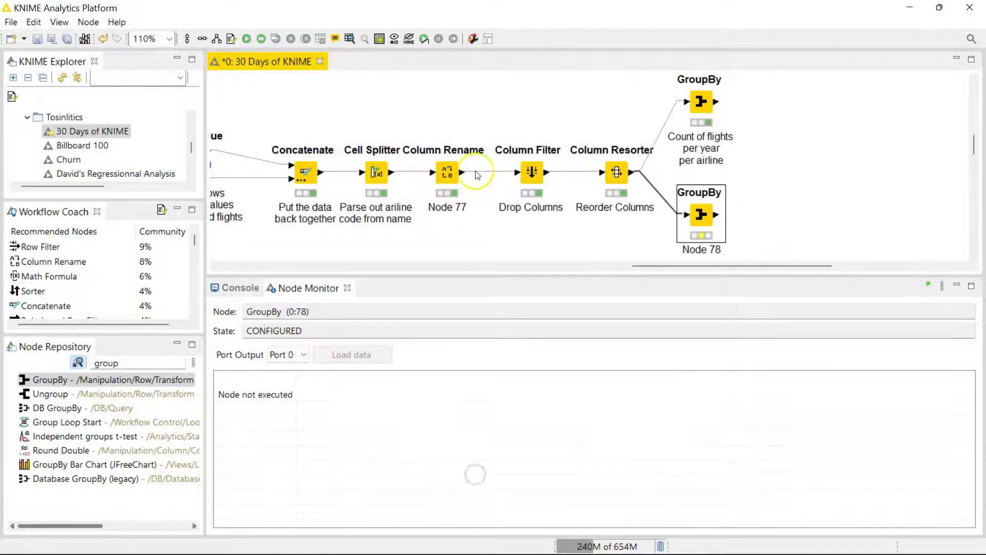
{"action": "left_click", "coordinate": [247, 39]}
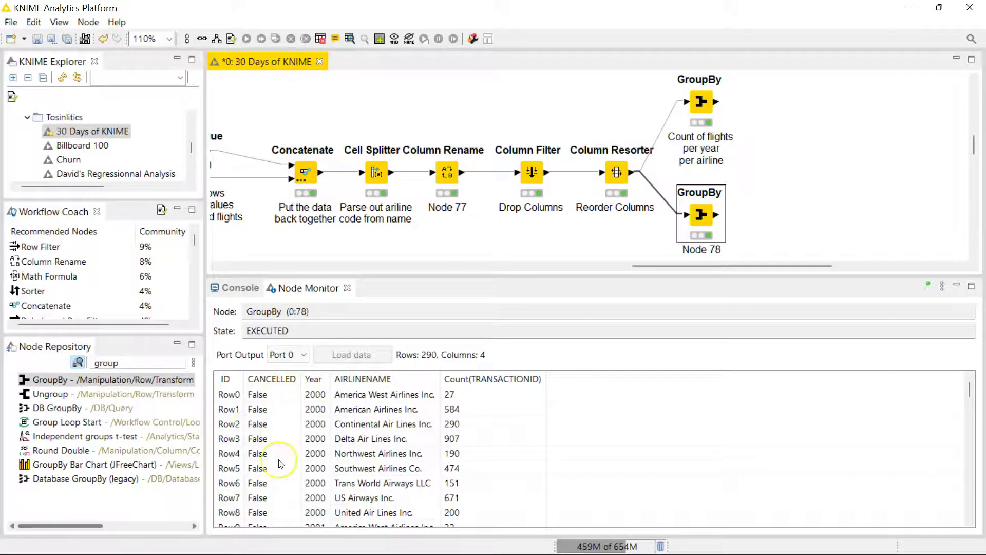
{"action": "scroll", "coordinate": [281, 463], "scroll_direction": "down", "scroll_amount": 20}
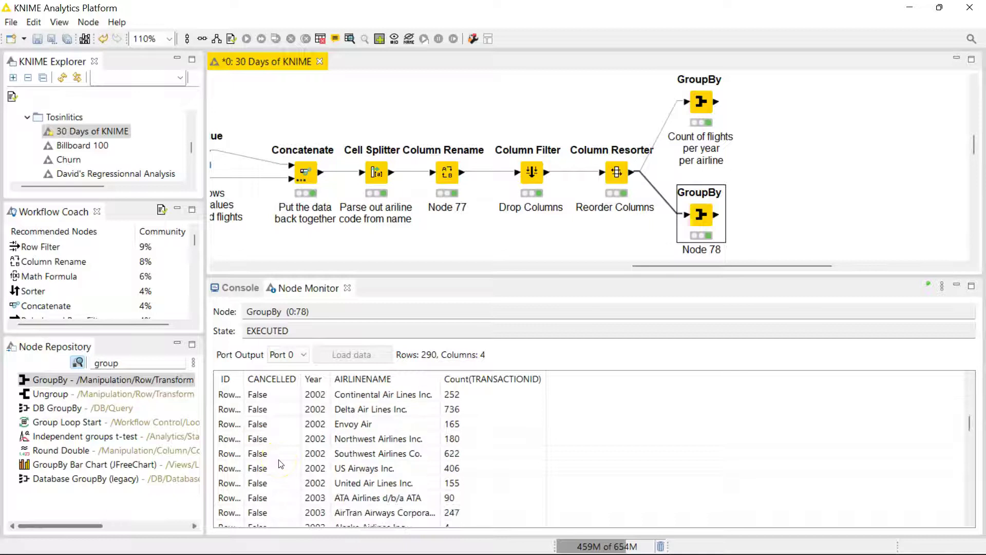
{"action": "scroll", "coordinate": [281, 464], "scroll_direction": "down", "scroll_amount": 20}
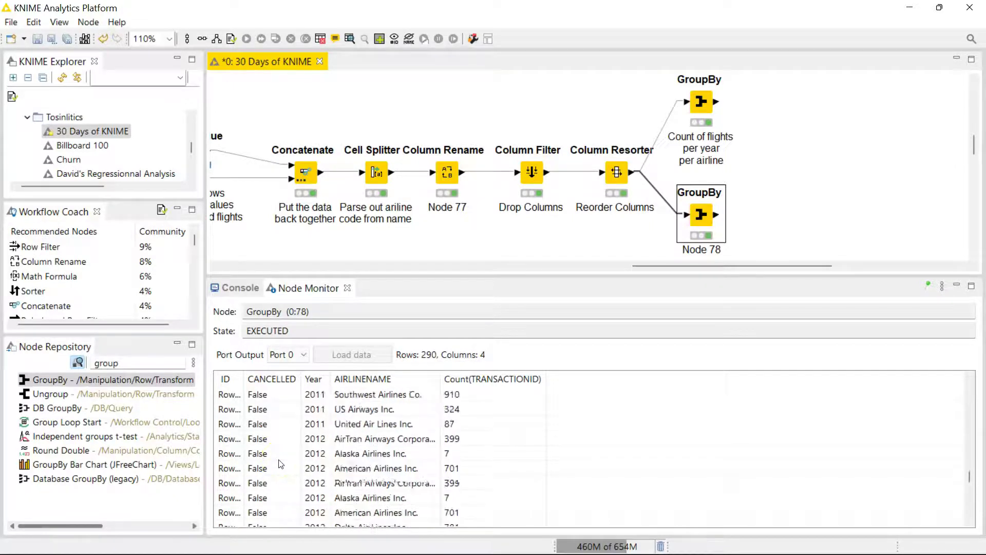
{"action": "scroll", "coordinate": [281, 463], "scroll_direction": "down", "scroll_amount": 20}
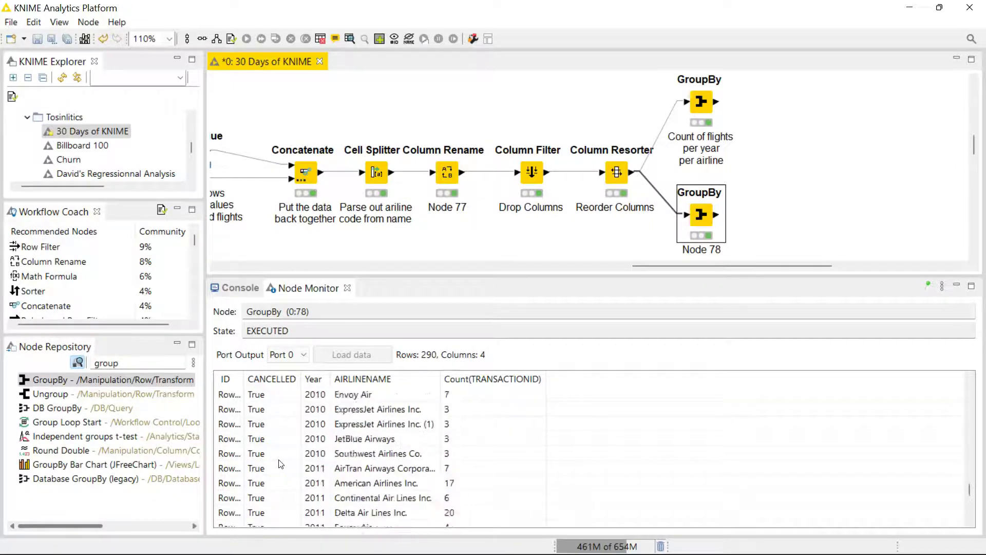
{"action": "scroll", "coordinate": [281, 464], "scroll_direction": "up", "scroll_amount": 20}
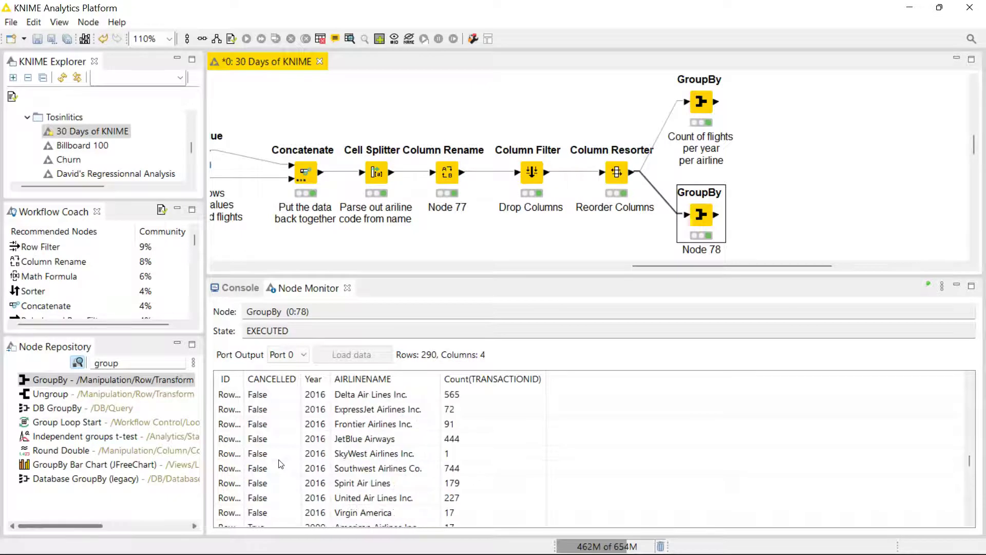
{"action": "scroll", "coordinate": [281, 464], "scroll_direction": "down", "scroll_amount": 5}
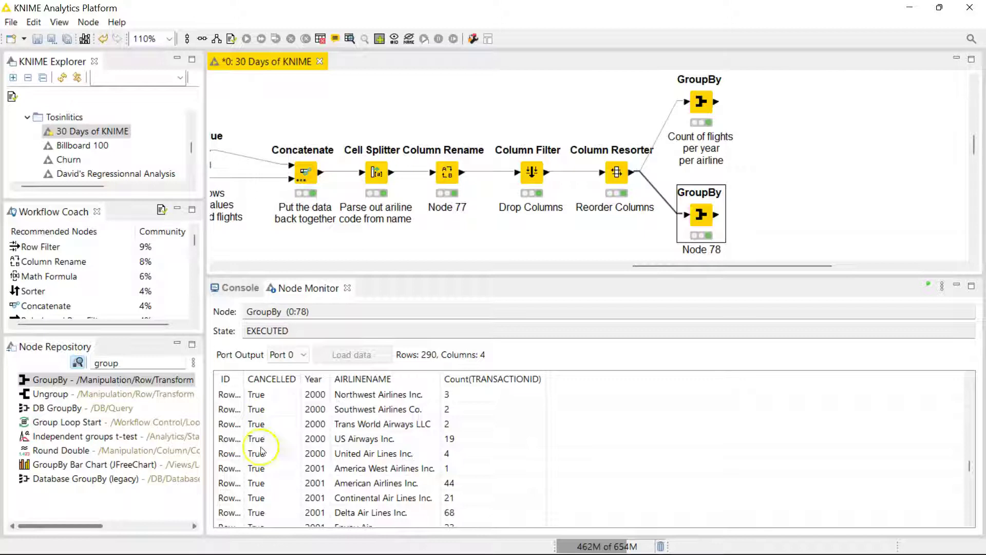
{"action": "left_click", "coordinate": [286, 380]}
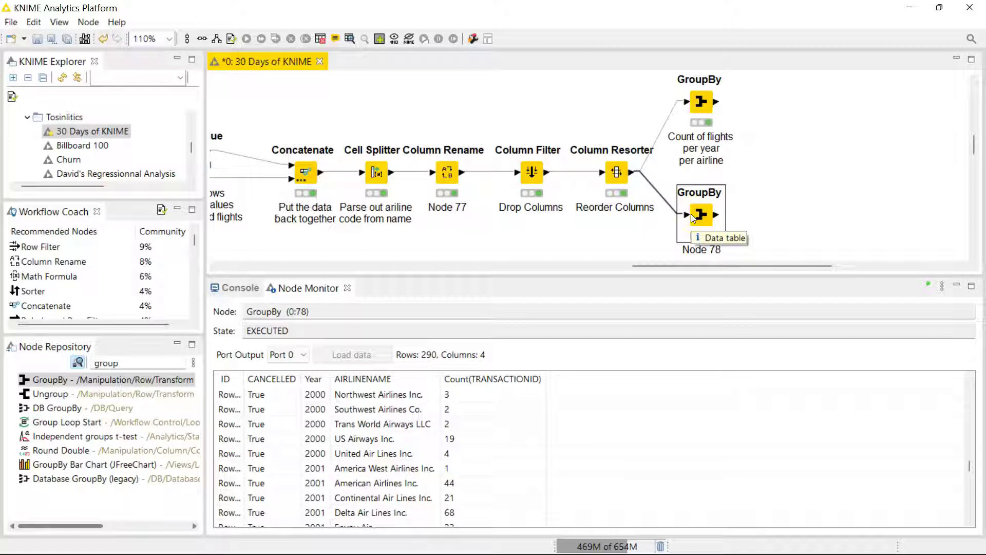
Delete the GroupBy node and find Pivoting in the Node Repository.
{"action": "key", "text": "Delete"}
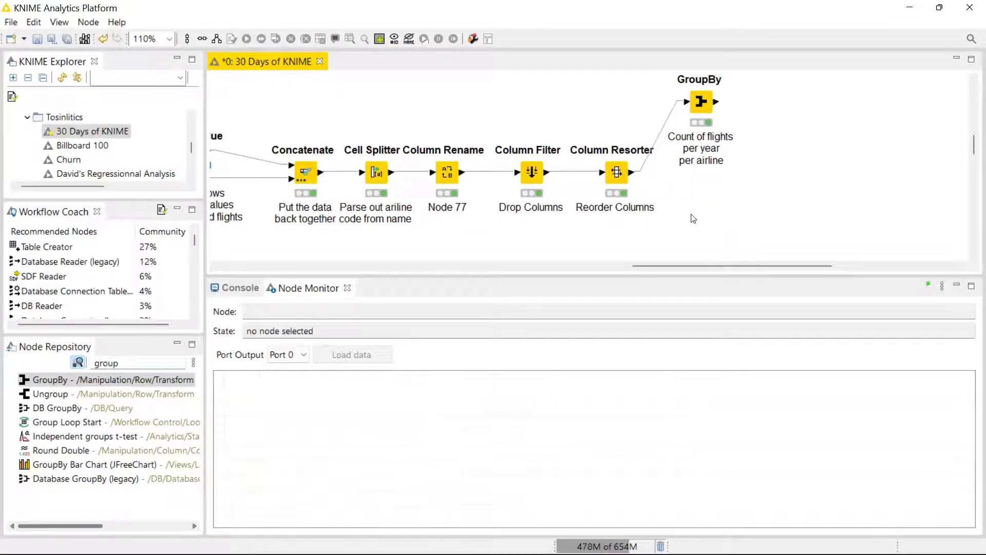
{"action": "left_click", "coordinate": [134, 362]}
{"action": "key", "text": "BackSpace"}
{"action": "key", "text": "BackSpace"}
{"action": "key", "text": "BackSpace"}
{"action": "key", "text": "BackSpace"}
{"action": "key", "text": "BackSpace"}
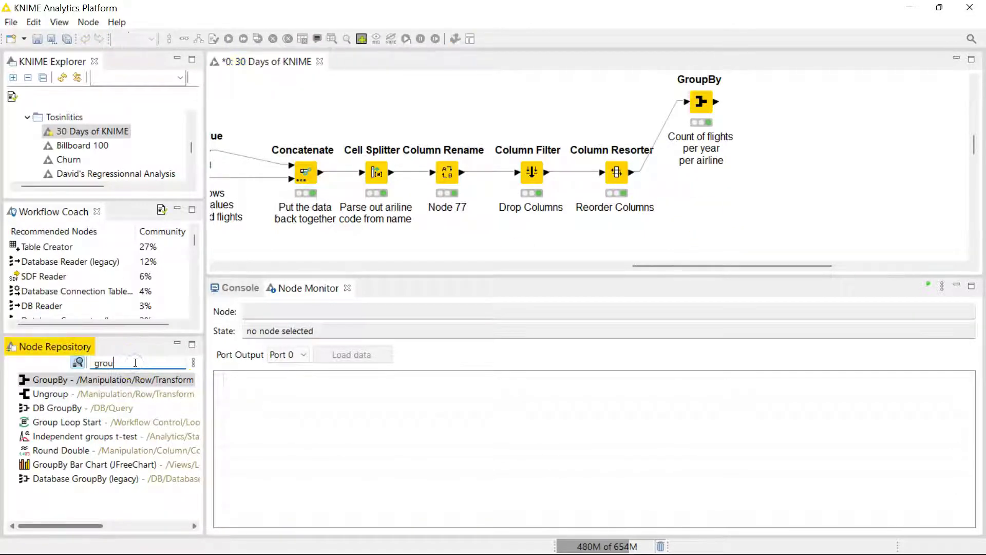
{"action": "type", "text": "pivo"}
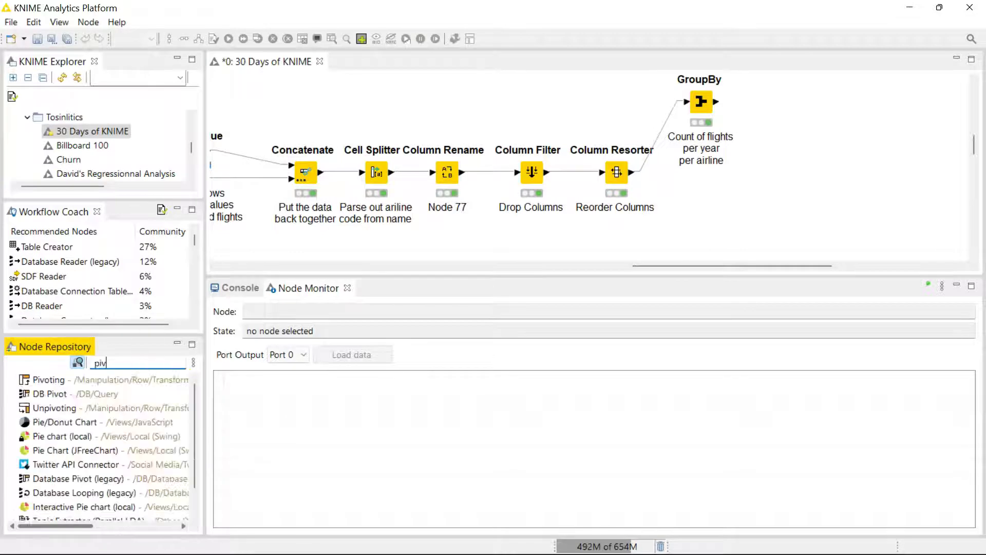
{"action": "left_click", "coordinate": [105, 379]}
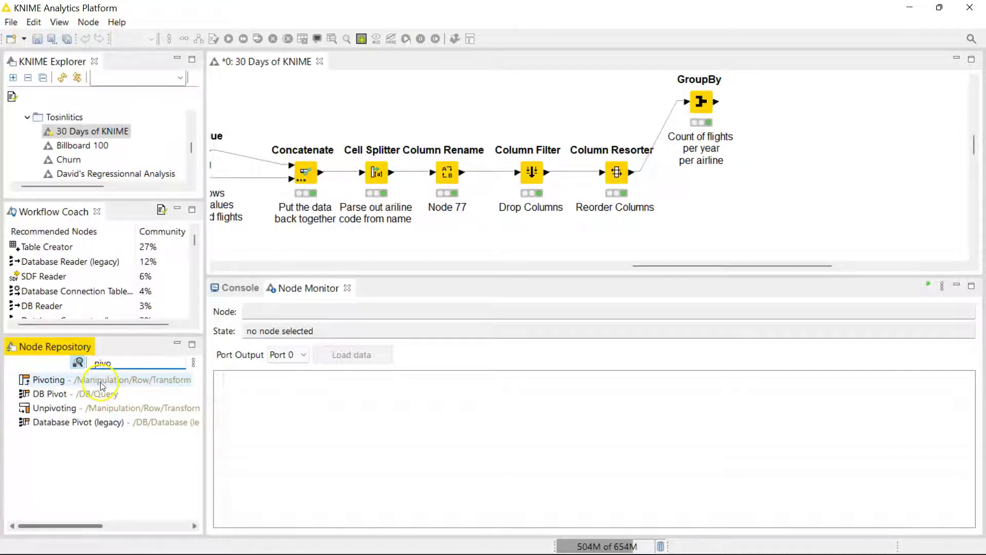
Place a Pivoting node after Column Resorter and open its settings maximized.
{"action": "left_click_drag", "start_coordinate": [103, 380], "coordinate": [701, 215]}
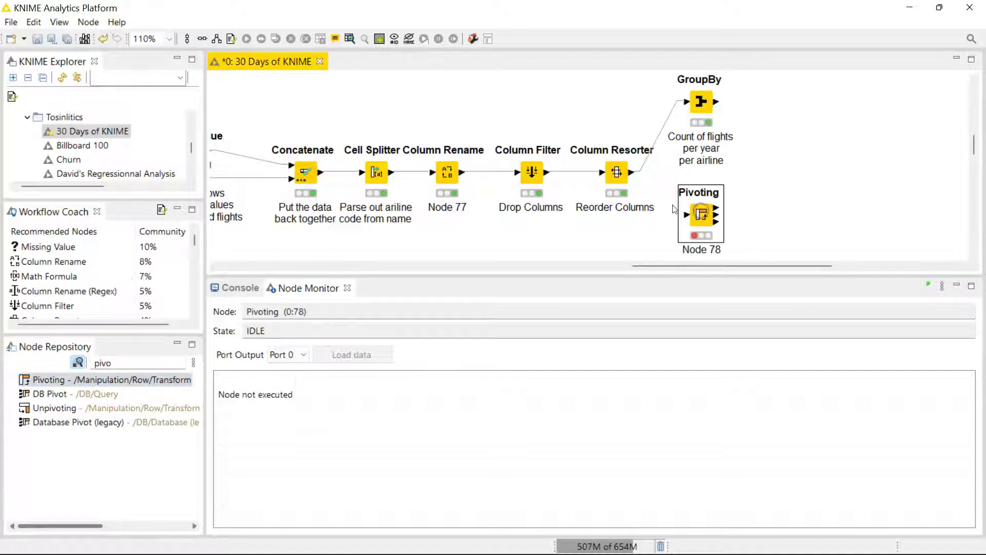
{"action": "left_click_drag", "start_coordinate": [632, 172], "coordinate": [700, 217]}
{"action": "double_click", "coordinate": [700, 217]}
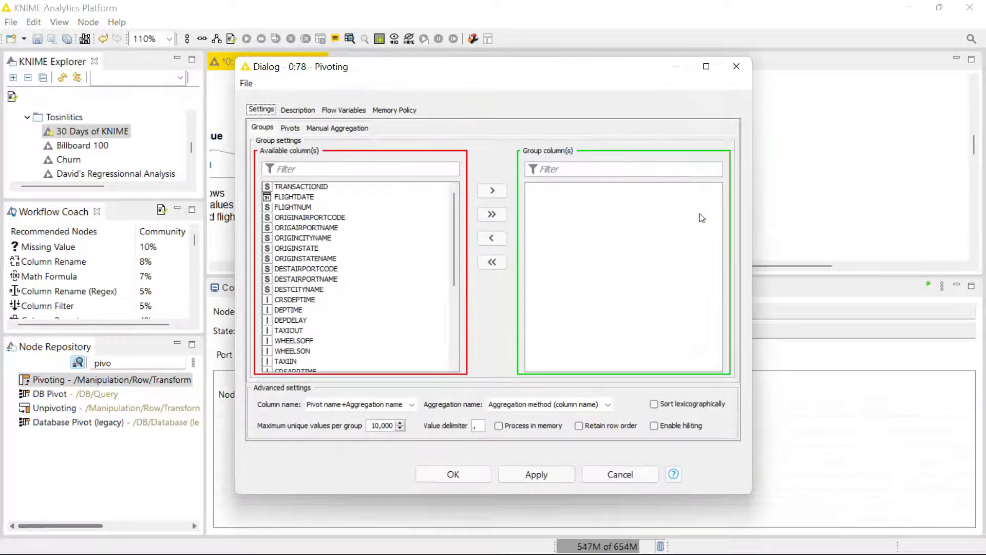
{"action": "left_click", "coordinate": [707, 68]}
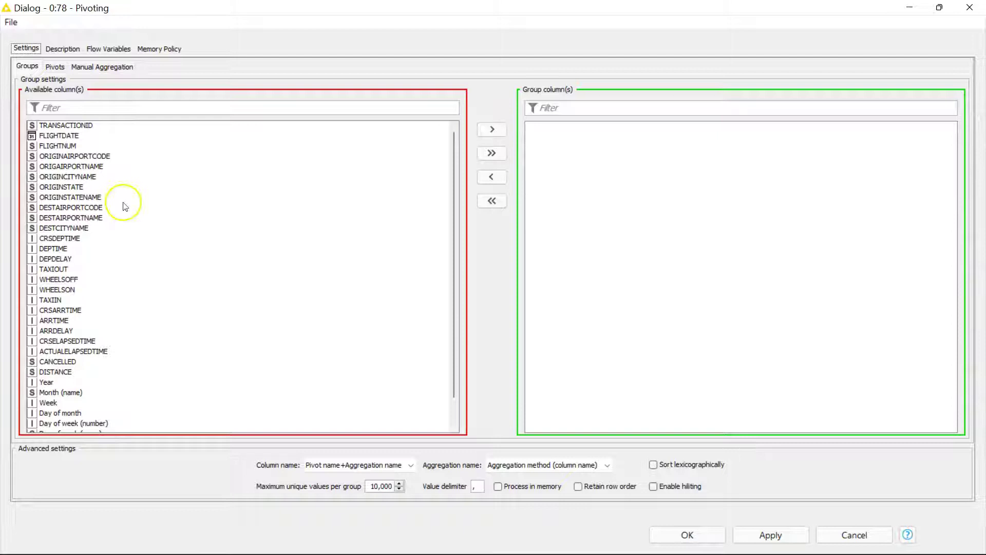
Group the pivot by AIRLINENAME and Year and set CANCELLED as the pivot column.
{"action": "scroll", "coordinate": [167, 296], "scroll_direction": "down", "scroll_amount": 1}
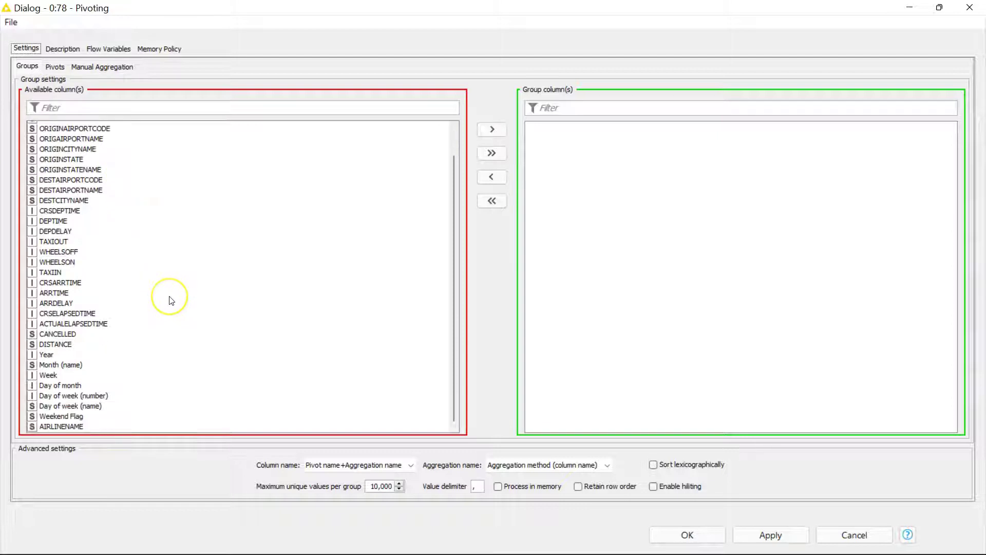
{"action": "double_click", "coordinate": [69, 424]}
{"action": "double_click", "coordinate": [41, 364]}
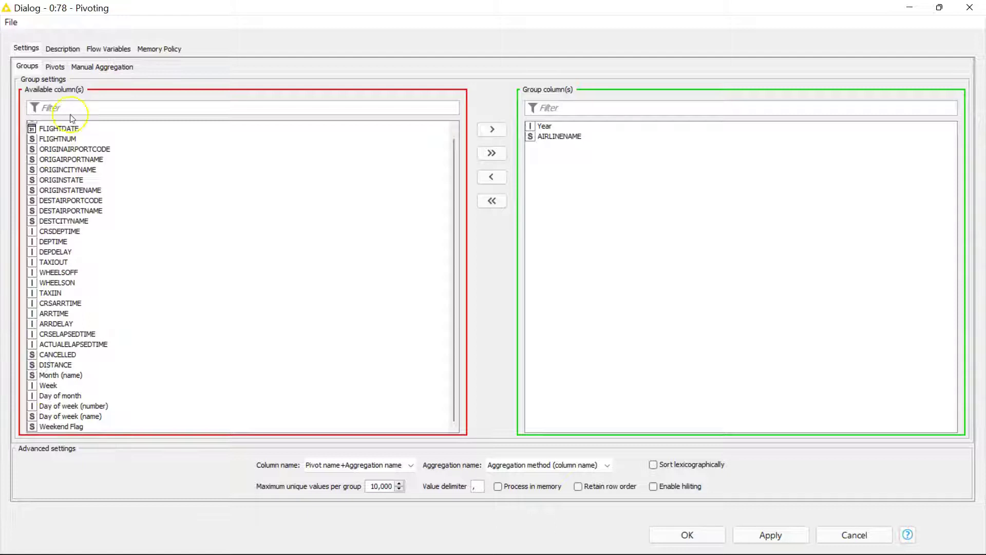
{"action": "left_click", "coordinate": [53, 65]}
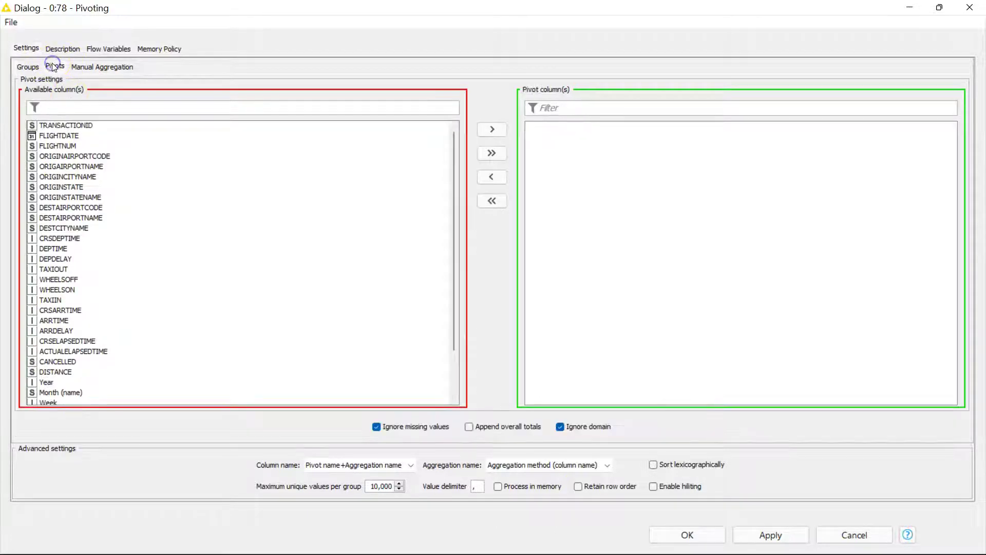
{"action": "left_click", "coordinate": [79, 102]}
{"action": "left_click", "coordinate": [57, 361]}
{"action": "double_click", "coordinate": [57, 362]}
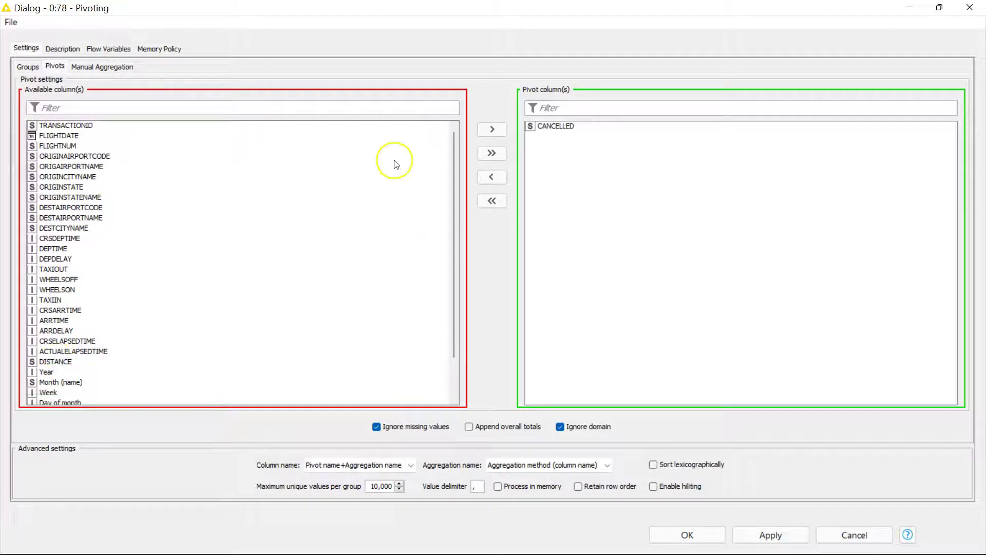
{"action": "left_click", "coordinate": [118, 70]}
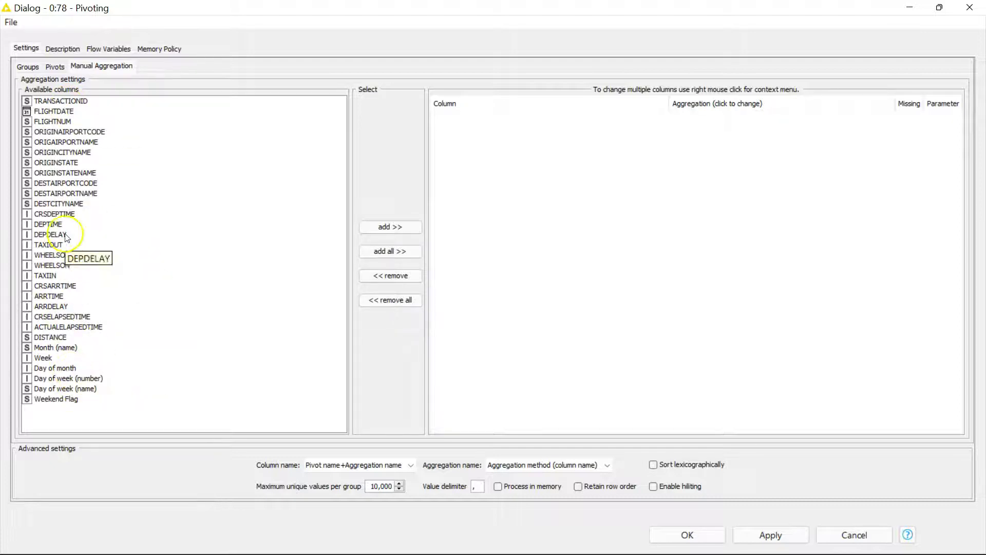
Add TRANSACTIONID to the Pivoting aggregations with the Count method.
{"action": "double_click", "coordinate": [61, 101]}
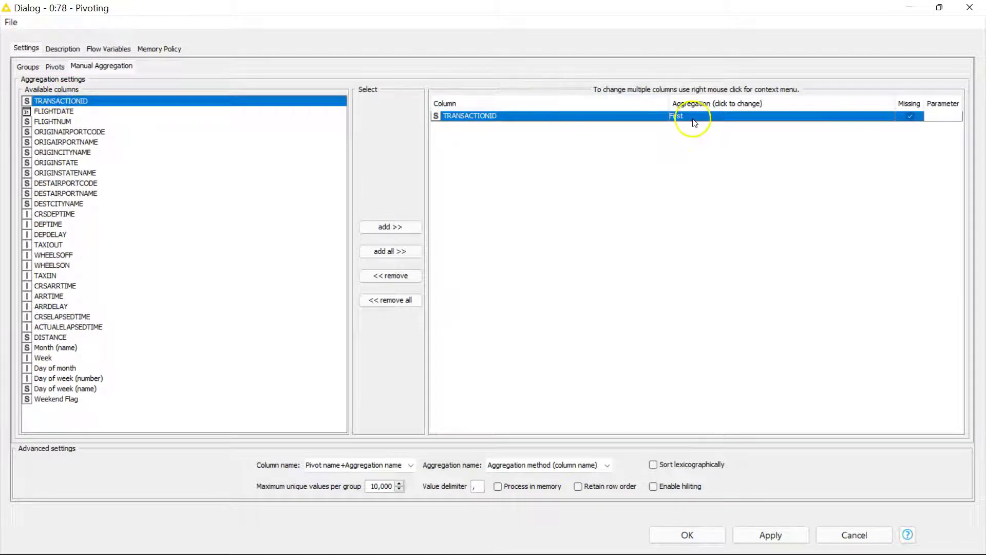
{"action": "left_click", "coordinate": [688, 118]}
{"action": "scroll", "coordinate": [689, 165], "scroll_direction": "down", "scroll_amount": 3}
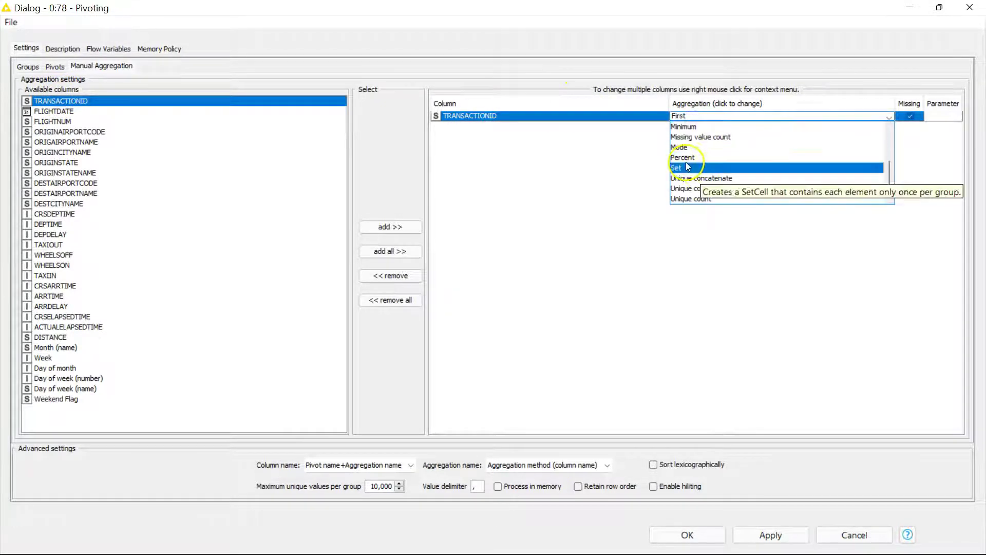
{"action": "scroll", "coordinate": [698, 154], "scroll_direction": "up", "scroll_amount": 3}
{"action": "left_click", "coordinate": [692, 139]}
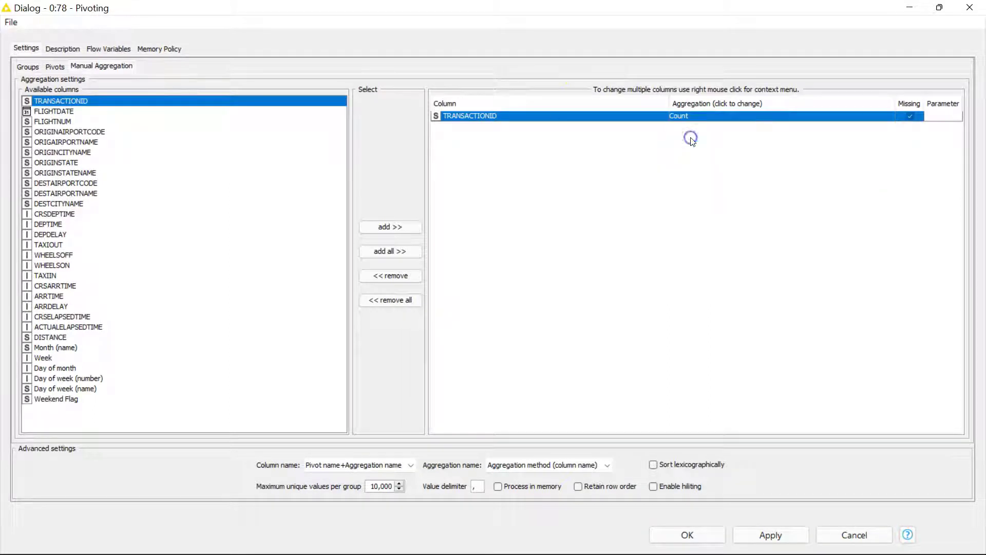
Try a second TRANSACTIONID aggregation set to Percent, then remove that row.
{"action": "double_click", "coordinate": [229, 102]}
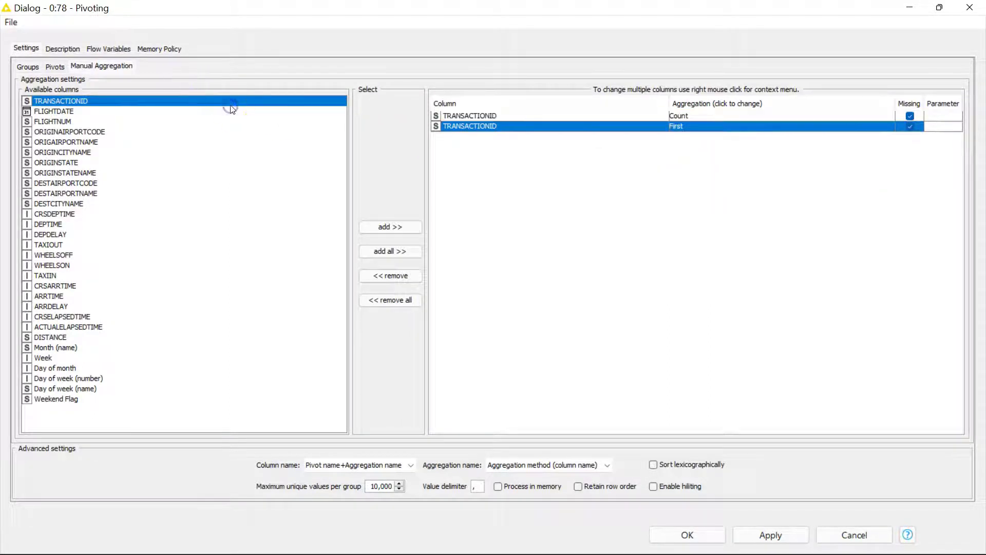
{"action": "left_click", "coordinate": [686, 127]}
{"action": "scroll", "coordinate": [704, 195], "scroll_direction": "down", "scroll_amount": 2}
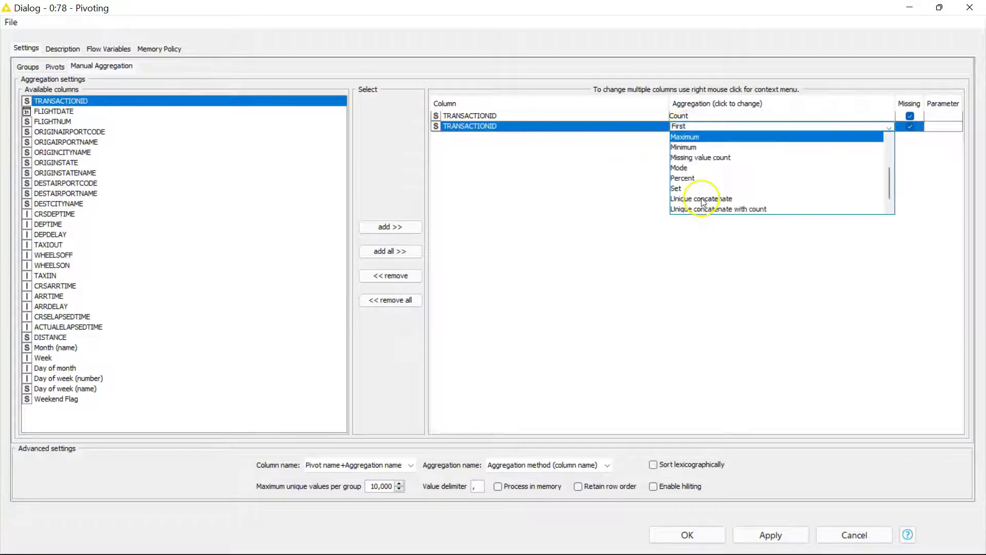
{"action": "left_click", "coordinate": [697, 178]}
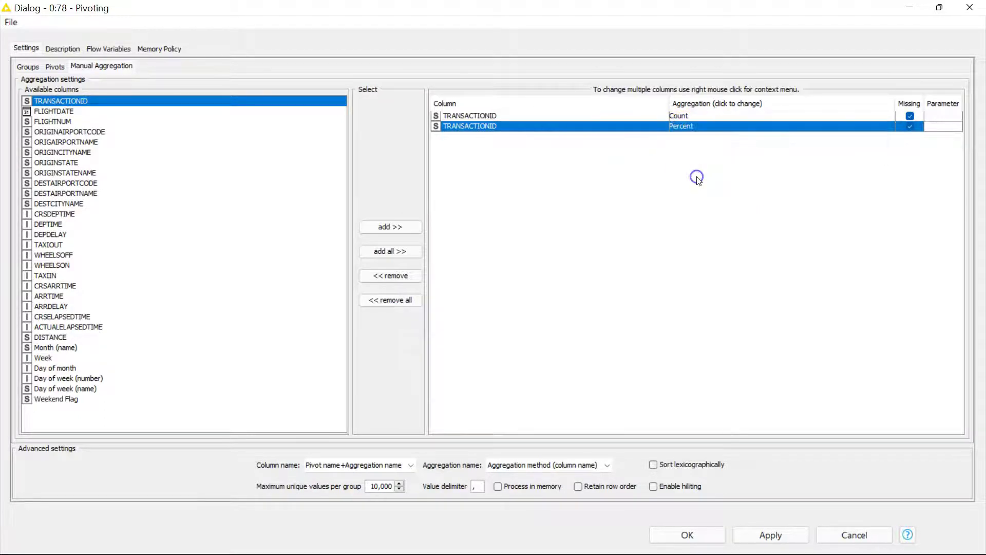
{"action": "double_click", "coordinate": [637, 126]}
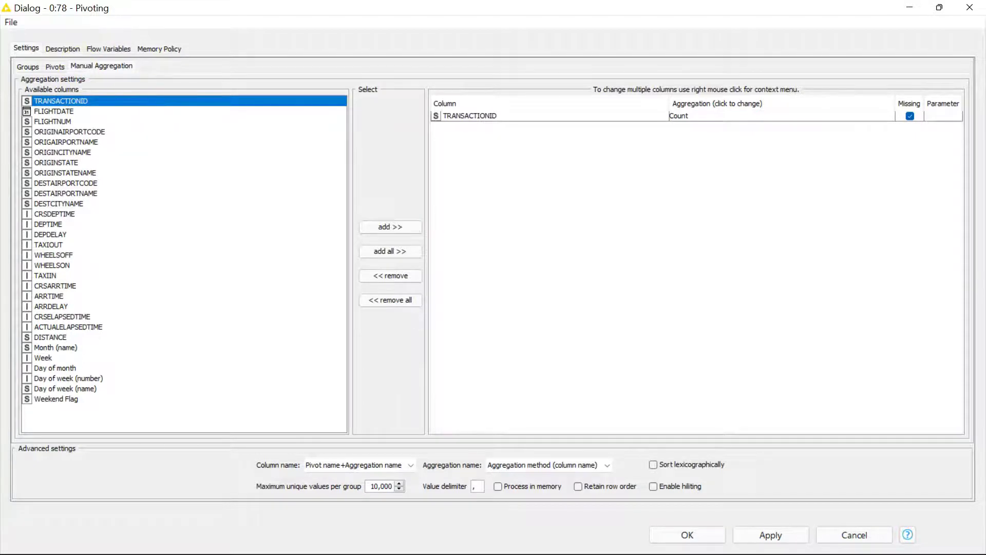
Read the aggregation descriptions, glance at Flow Variables and Memory Policy, then return to Settings.
{"action": "left_click", "coordinate": [59, 50]}
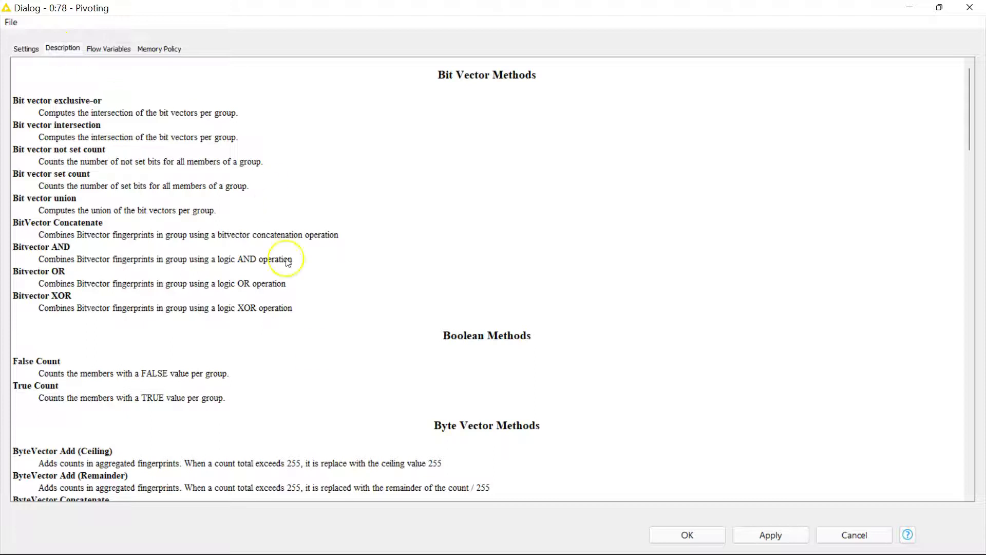
{"action": "scroll", "coordinate": [317, 354], "scroll_direction": "down", "scroll_amount": 6}
{"action": "scroll", "coordinate": [318, 354], "scroll_direction": "down", "scroll_amount": 10}
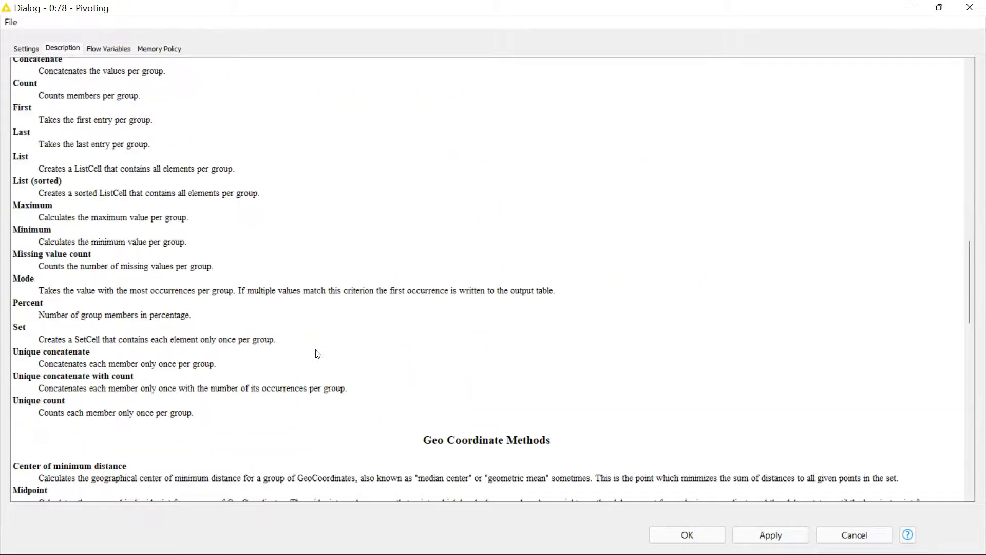
{"action": "scroll", "coordinate": [318, 354], "scroll_direction": "down", "scroll_amount": 10}
{"action": "scroll", "coordinate": [271, 159], "scroll_direction": "up", "scroll_amount": 20}
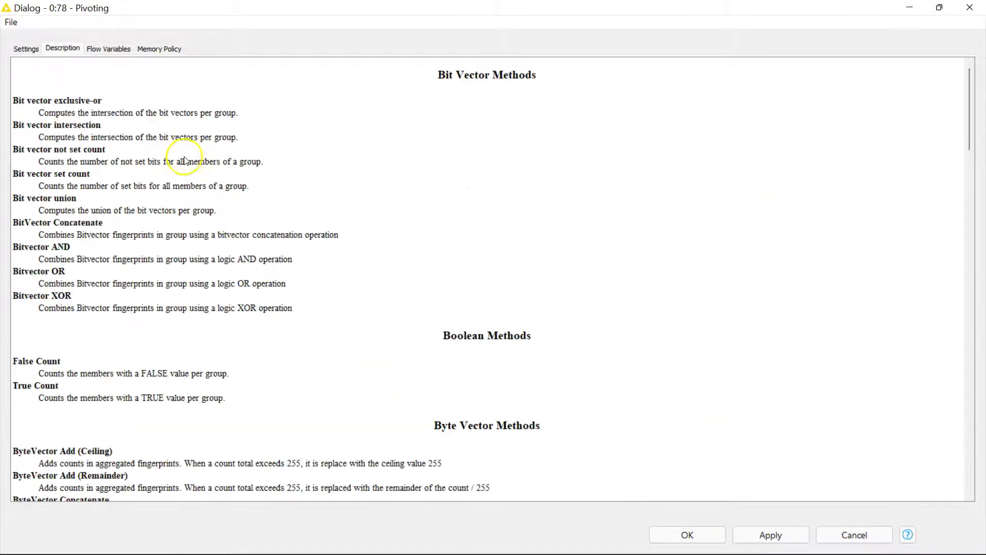
{"action": "left_click", "coordinate": [108, 49]}
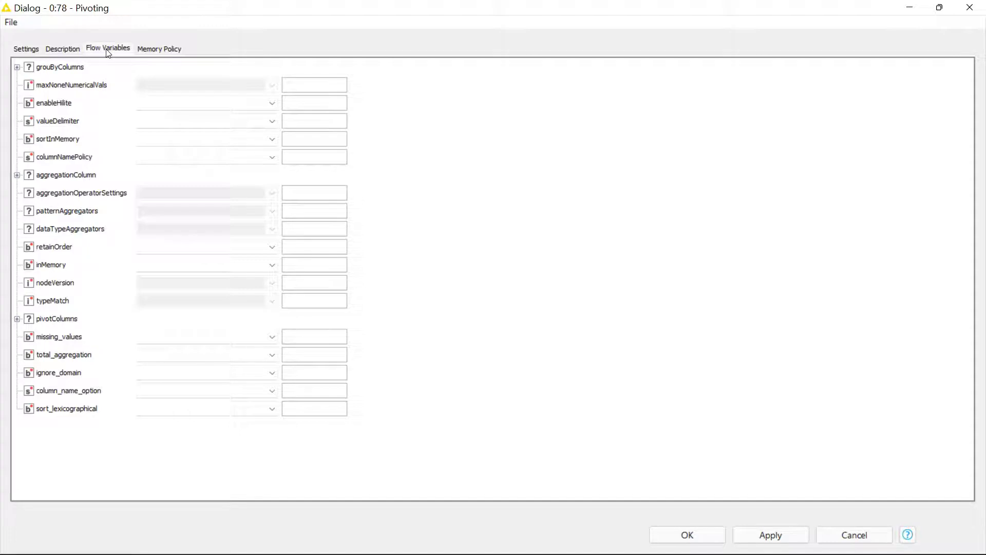
{"action": "left_click", "coordinate": [158, 50]}
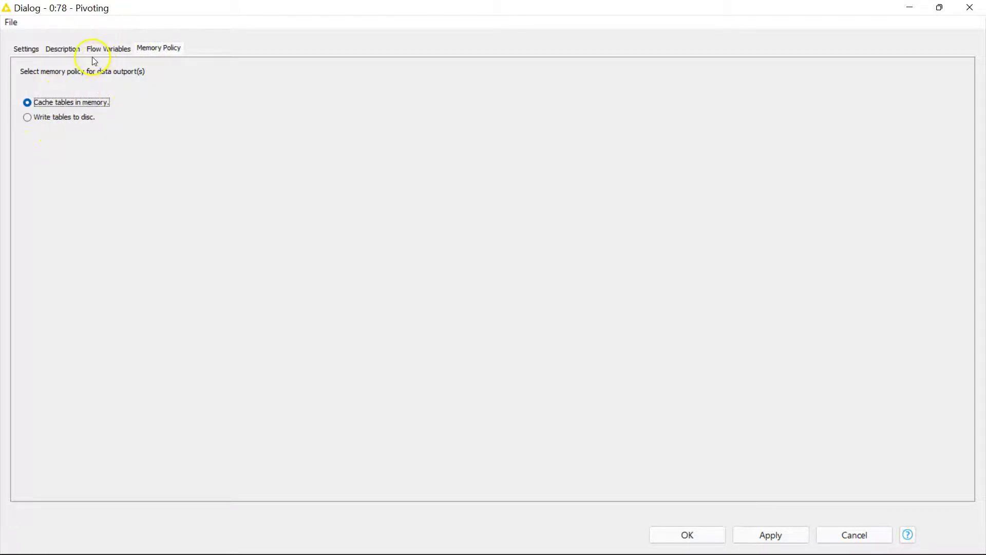
{"action": "left_click", "coordinate": [26, 48]}
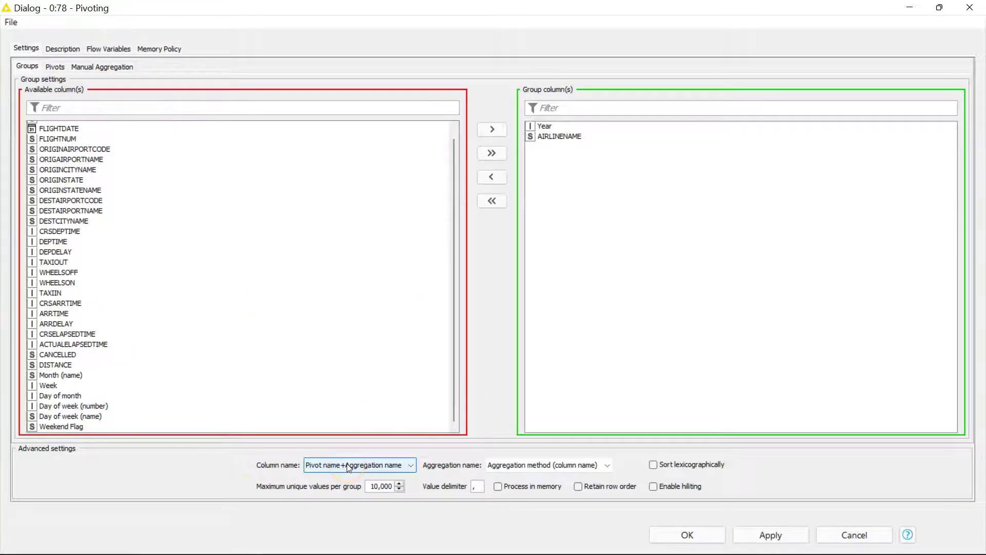
Name pivoted columns by Pivot name, keeping original aggregation names, and confirm with OK.
{"action": "scroll", "coordinate": [349, 467], "scroll_direction": "up", "scroll_amount": 1}
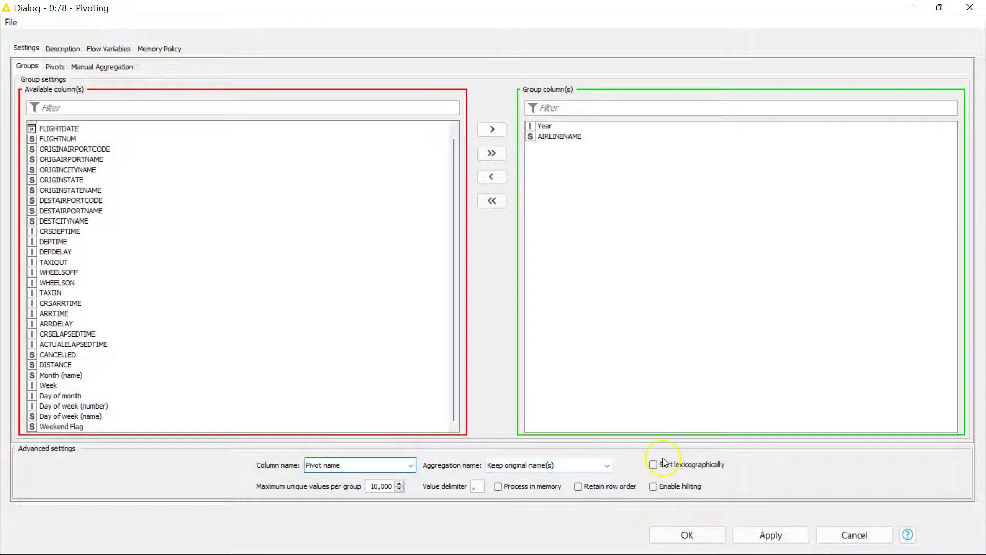
{"action": "left_click", "coordinate": [688, 534]}
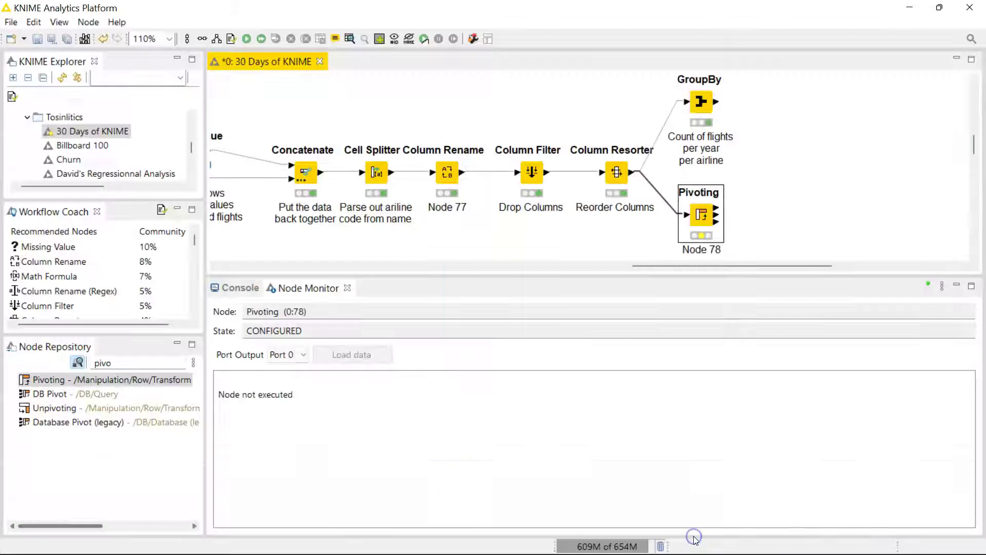
Execute the Pivoting node and view its 177-row pivot table, widening Year and AIRLINENAME.
{"action": "left_click", "coordinate": [250, 40]}
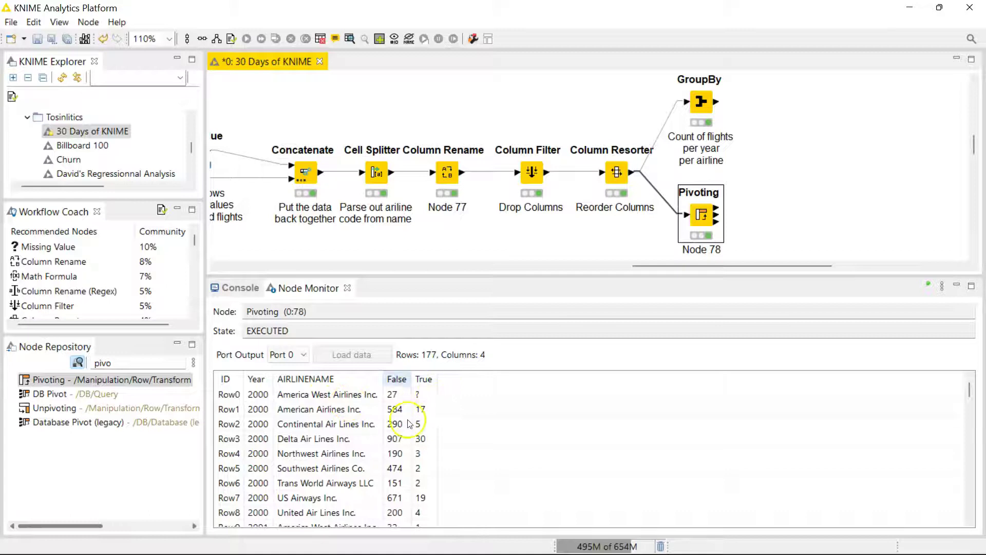
{"action": "right_click", "coordinate": [712, 220]}
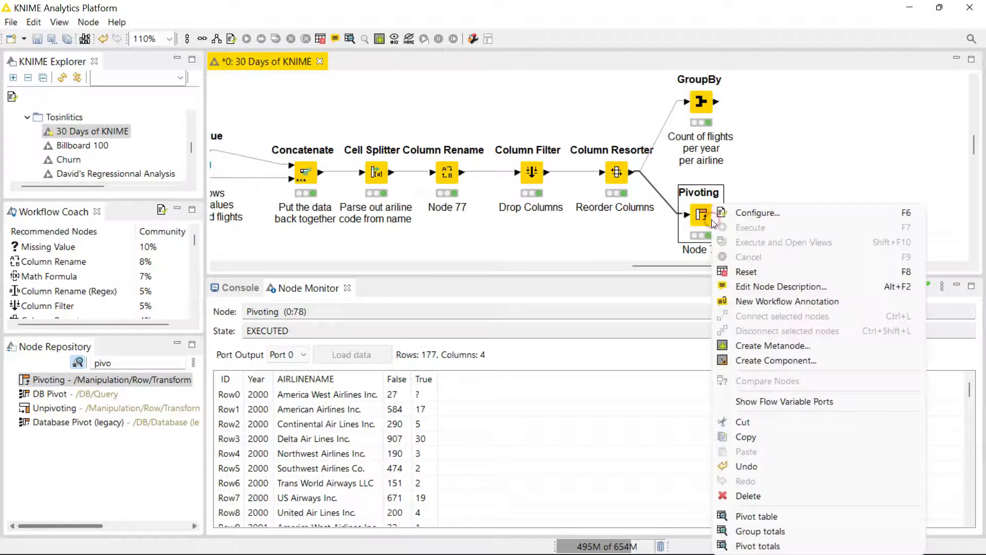
{"action": "left_click", "coordinate": [772, 518]}
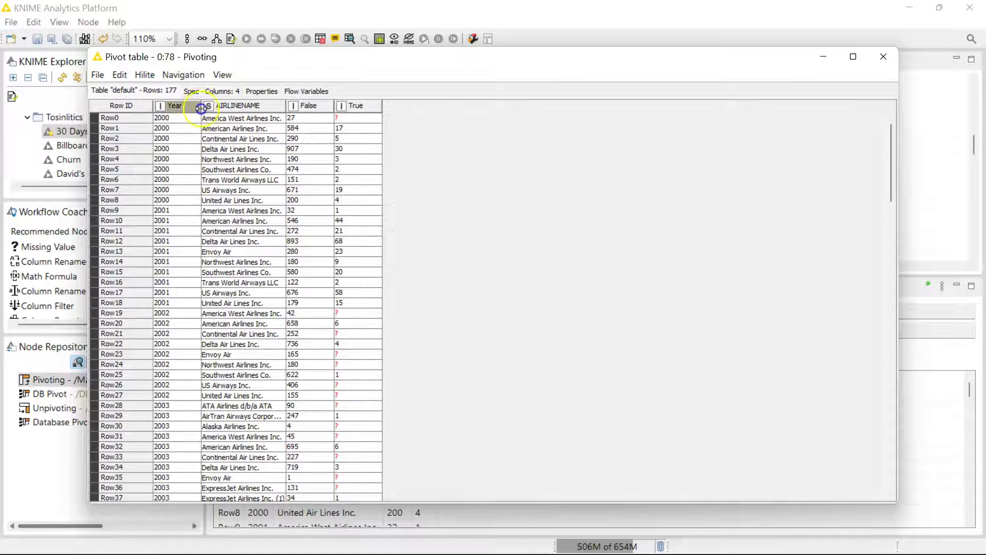
{"action": "left_click_drag", "start_coordinate": [201, 107], "coordinate": [231, 108]}
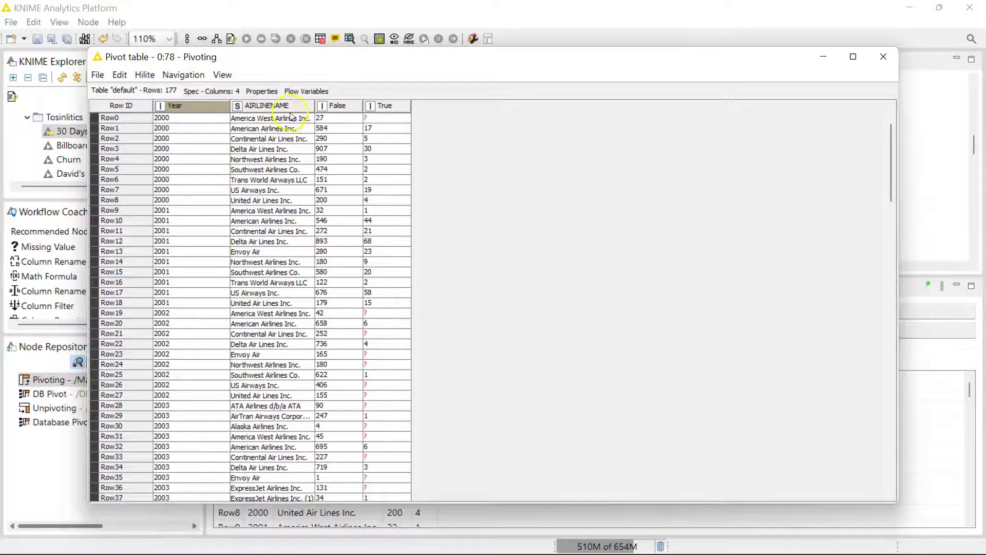
{"action": "left_click_drag", "start_coordinate": [314, 106], "coordinate": [335, 106]}
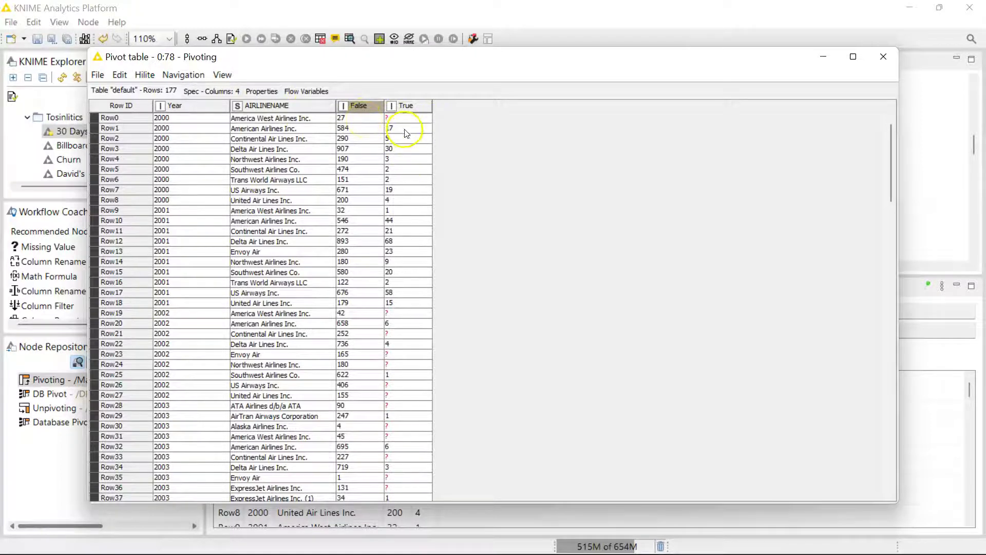
{"action": "key", "text": "alt+F4"}
Inspect the Group totals and Pivot totals outputs, then close both views.
{"action": "right_click", "coordinate": [697, 211]}
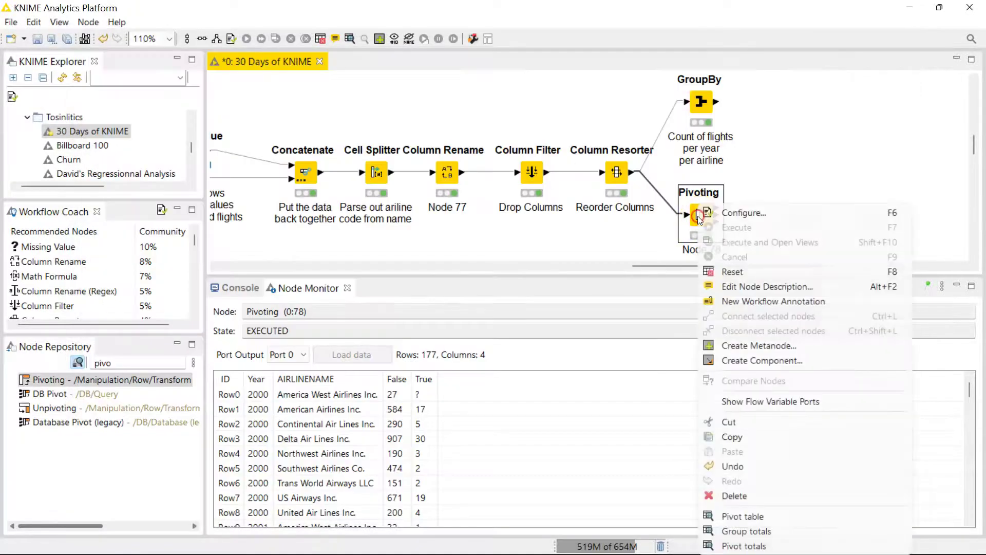
{"action": "left_click", "coordinate": [748, 532]}
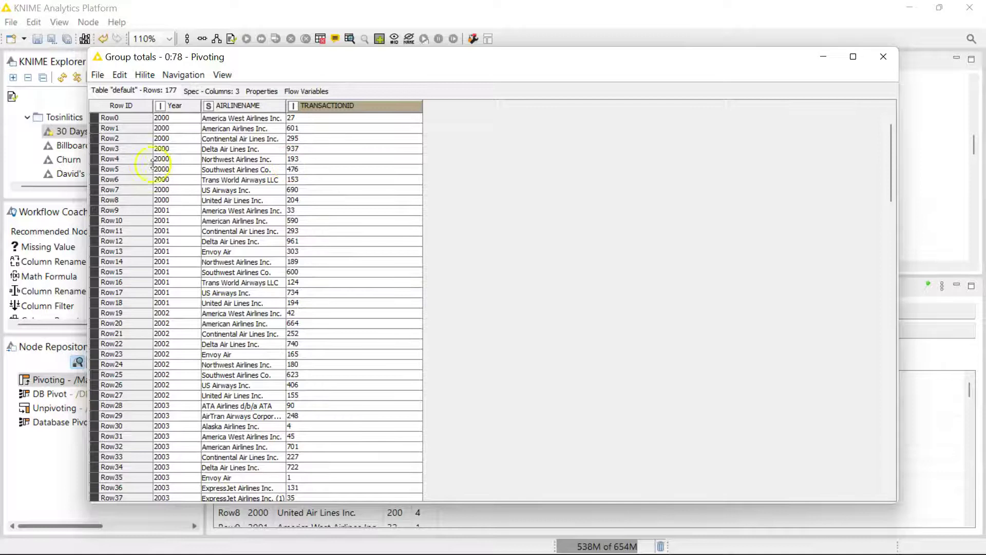
{"action": "left_click", "coordinate": [889, 57]}
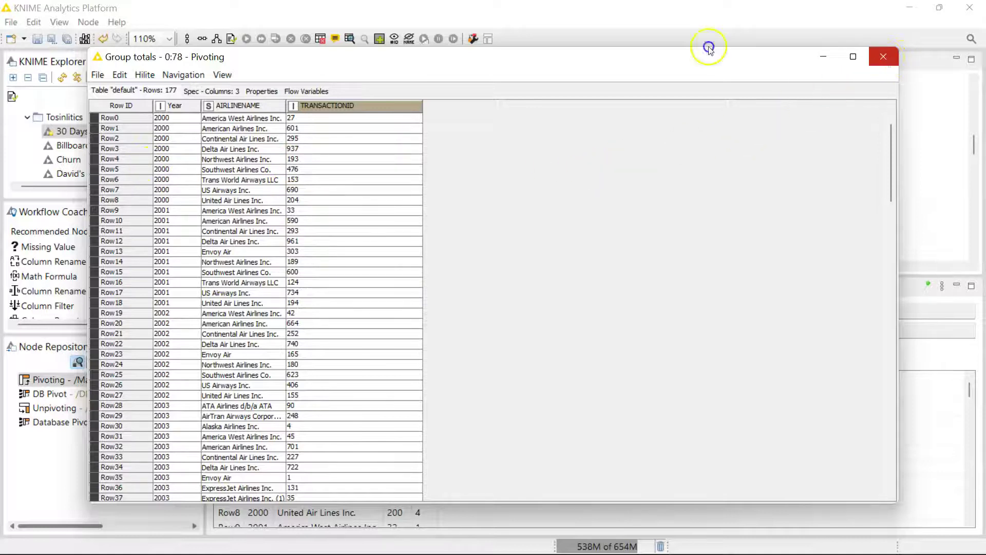
{"action": "right_click", "coordinate": [699, 229]}
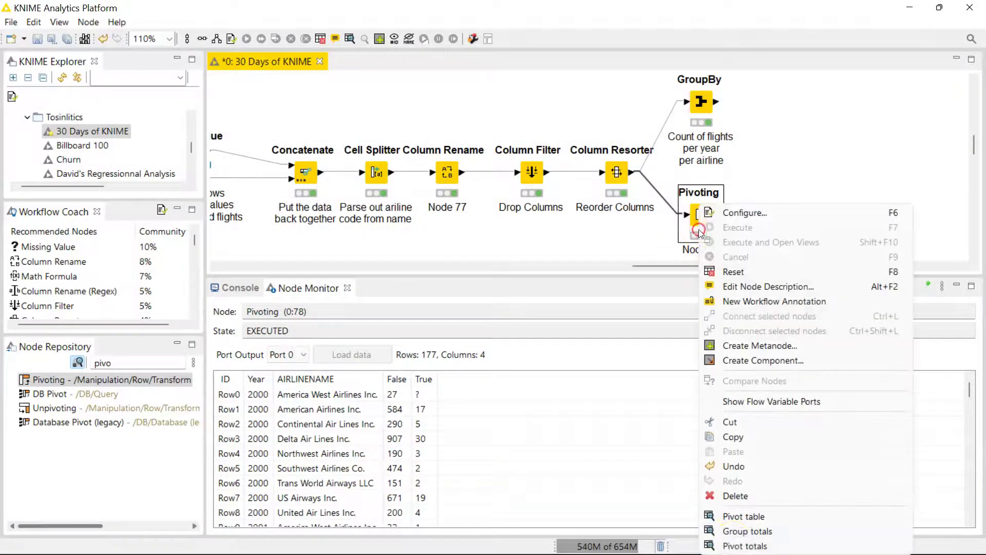
{"action": "left_click", "coordinate": [745, 546]}
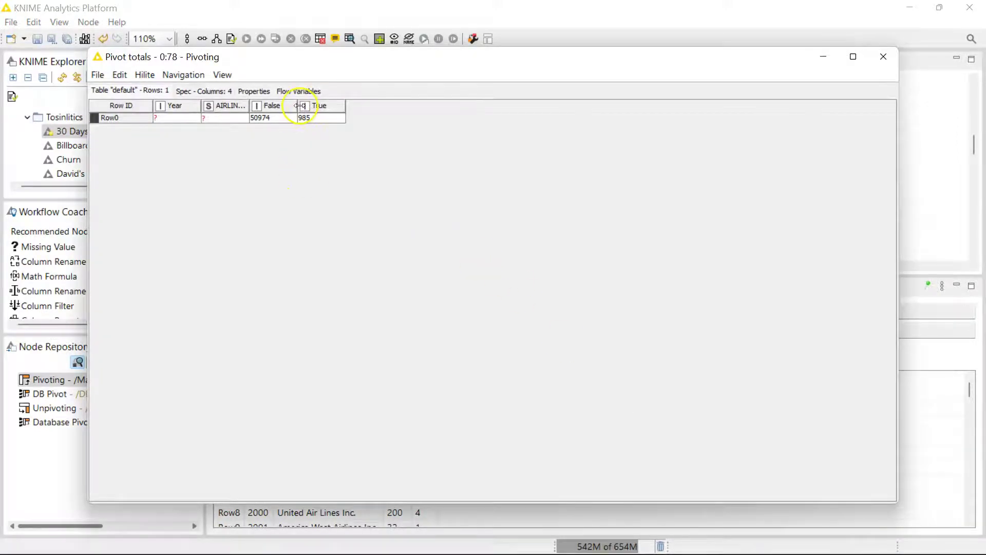
{"action": "left_click_drag", "start_coordinate": [300, 105], "coordinate": [311, 108]}
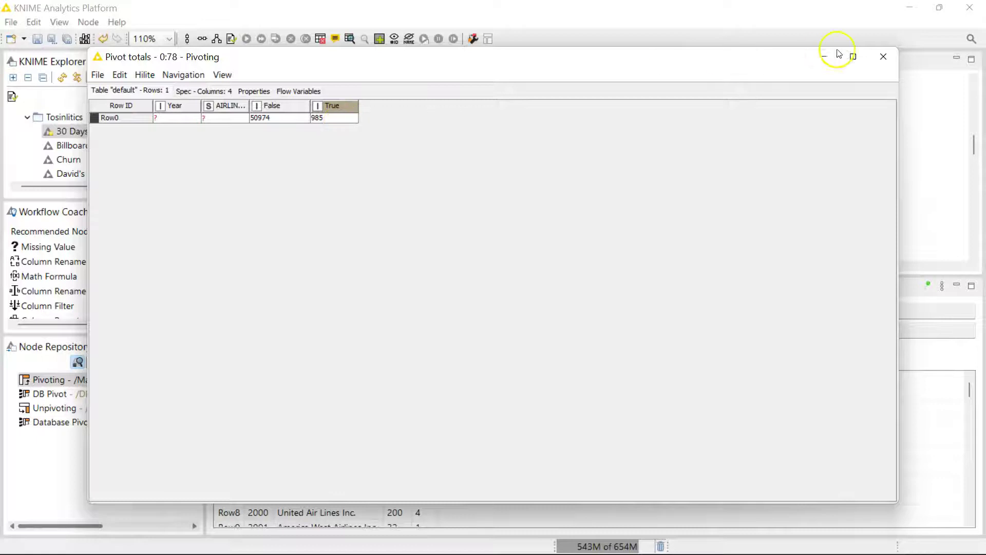
{"action": "left_click", "coordinate": [884, 59]}
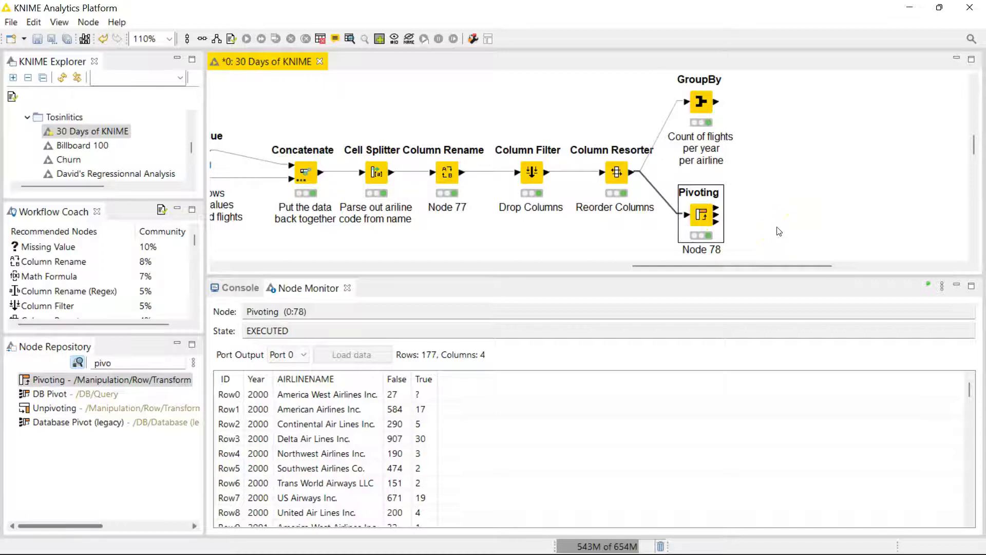
Add a Missing Value node and connect the Pivoting output to it.
{"action": "left_click", "coordinate": [143, 363]}
{"action": "left_click", "coordinate": [428, 404]}
{"action": "left_click_drag", "start_coordinate": [161, 366], "coordinate": [119, 358]}
{"action": "type", "text": "missing"}
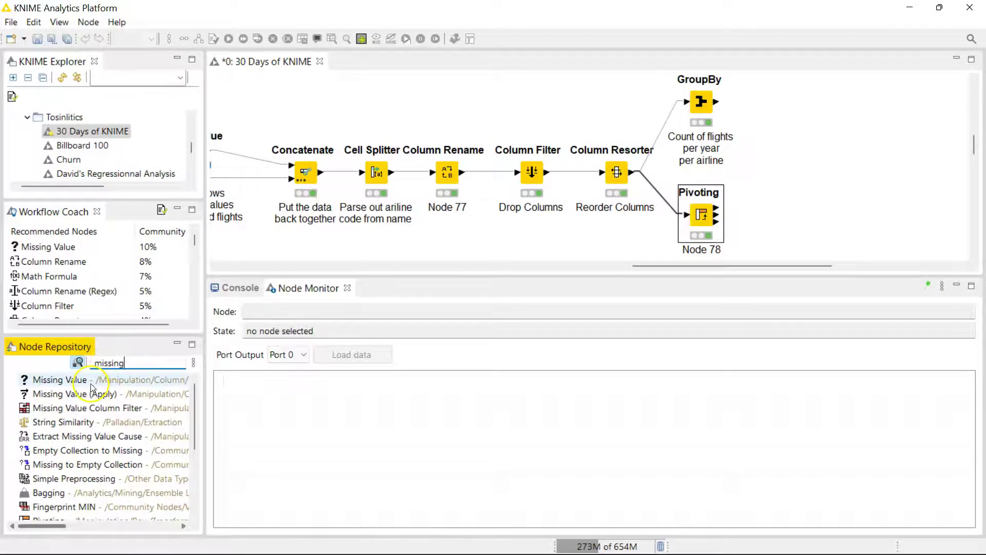
{"action": "left_click_drag", "start_coordinate": [90, 382], "coordinate": [788, 213]}
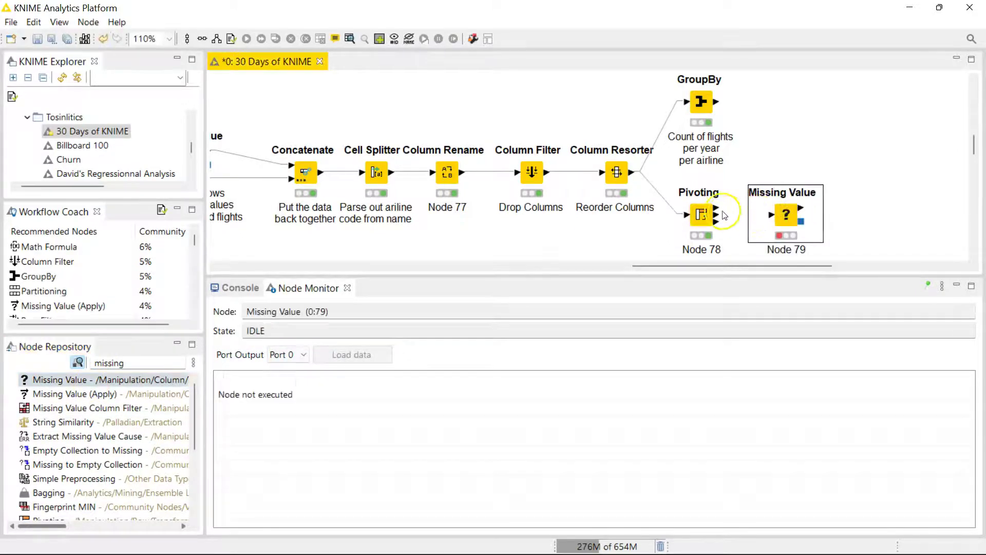
{"action": "left_click_drag", "start_coordinate": [716, 215], "coordinate": [770, 216]}
Replace missing integers with fixed value 0 and execute the Missing Value node.
{"action": "double_click", "coordinate": [785, 216]}
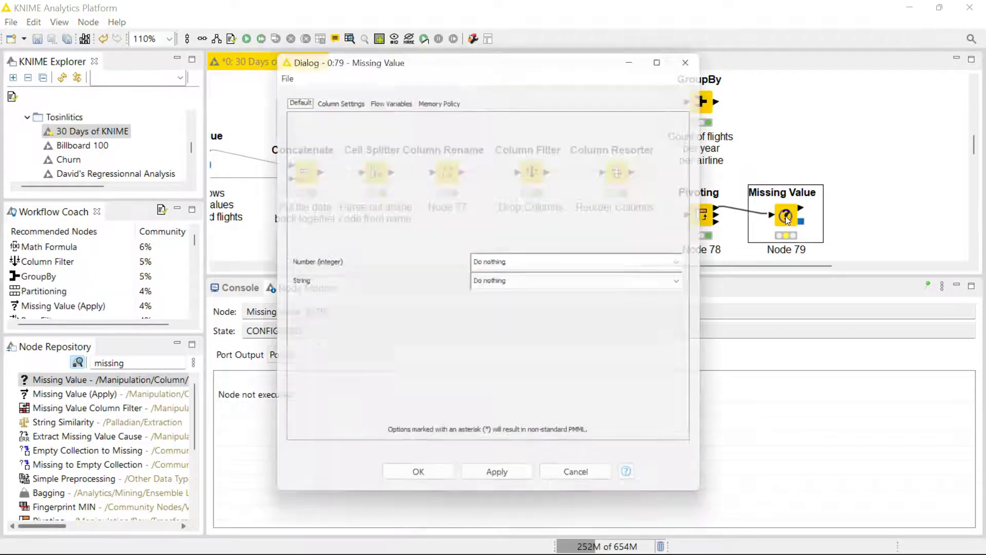
{"action": "left_click", "coordinate": [525, 265]}
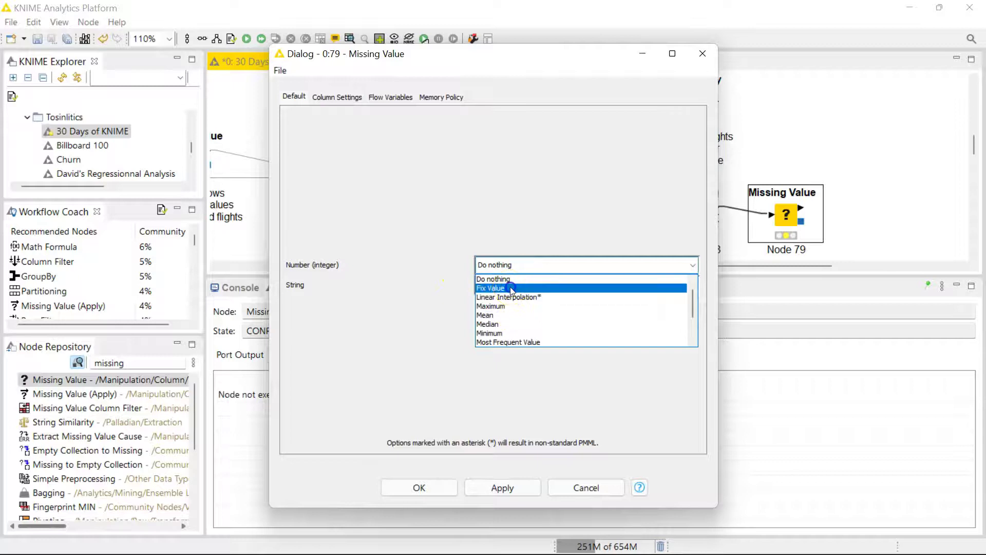
{"action": "left_click", "coordinate": [511, 288]}
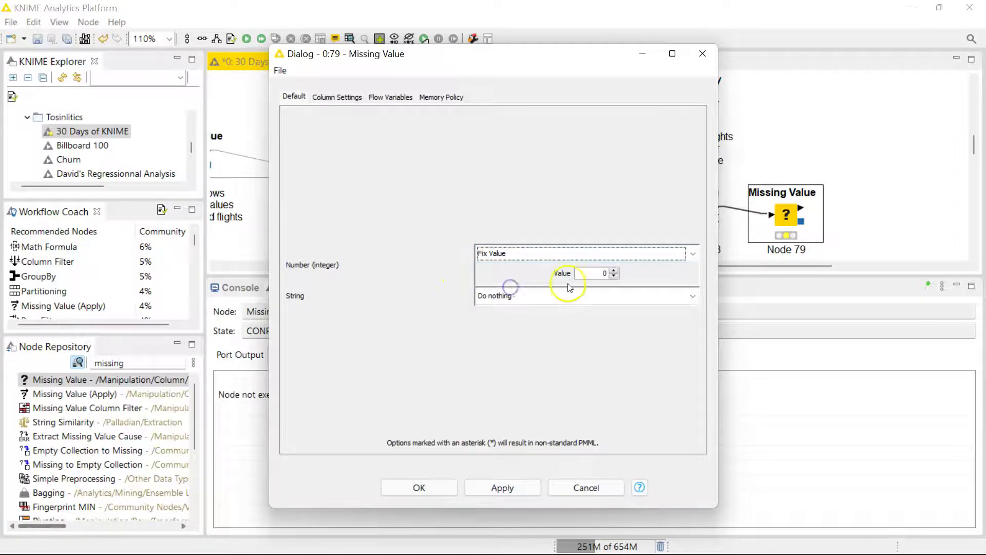
{"action": "left_click", "coordinate": [435, 483]}
{"action": "left_click", "coordinate": [261, 39]}
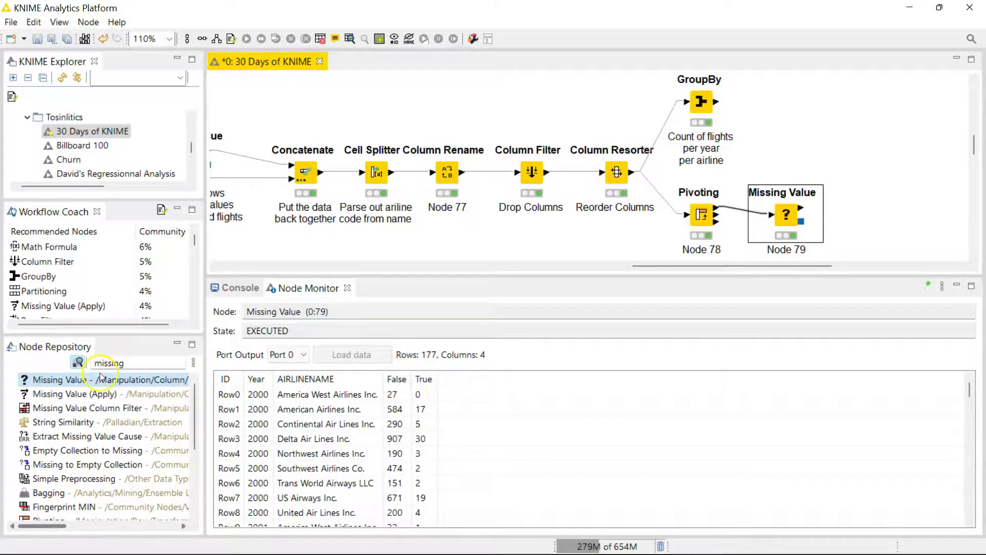
Add a Column Rename node after Missing Value and open its settings.
{"action": "left_click", "coordinate": [128, 363]}
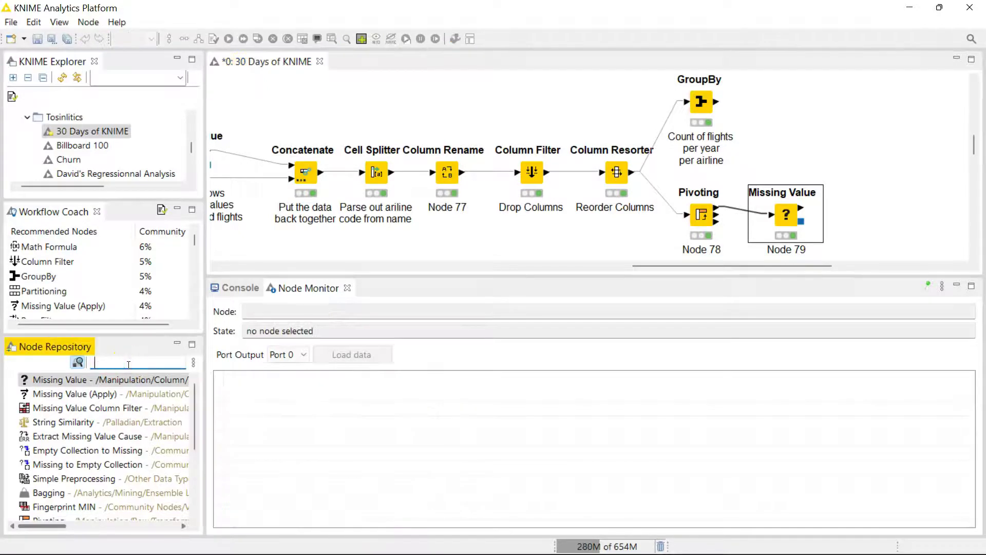
{"action": "type", "text": "coun"}
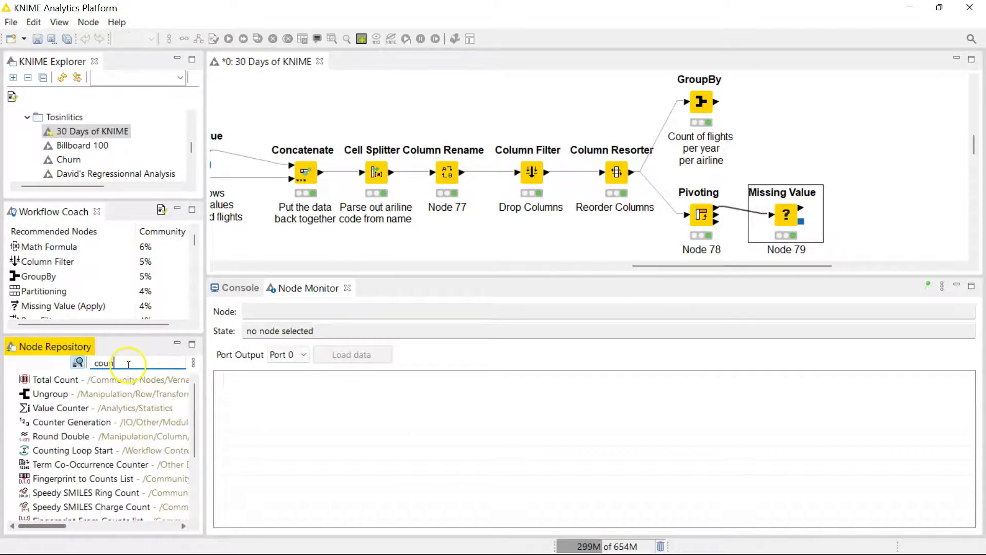
{"action": "key", "text": "BackSpace"}
{"action": "key", "text": "BackSpace"}
{"action": "type", "text": "lu"}
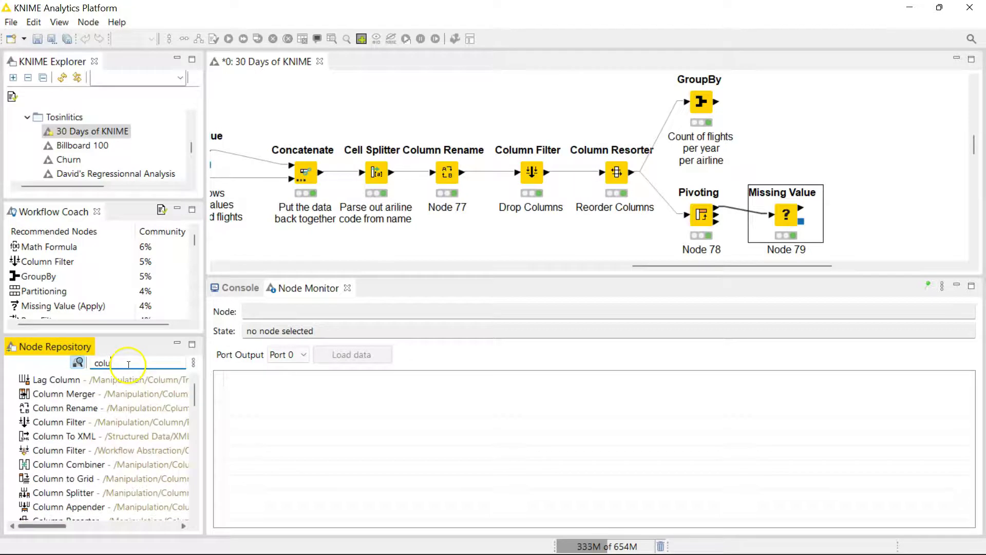
{"action": "left_click_drag", "start_coordinate": [65, 408], "coordinate": [850, 219]}
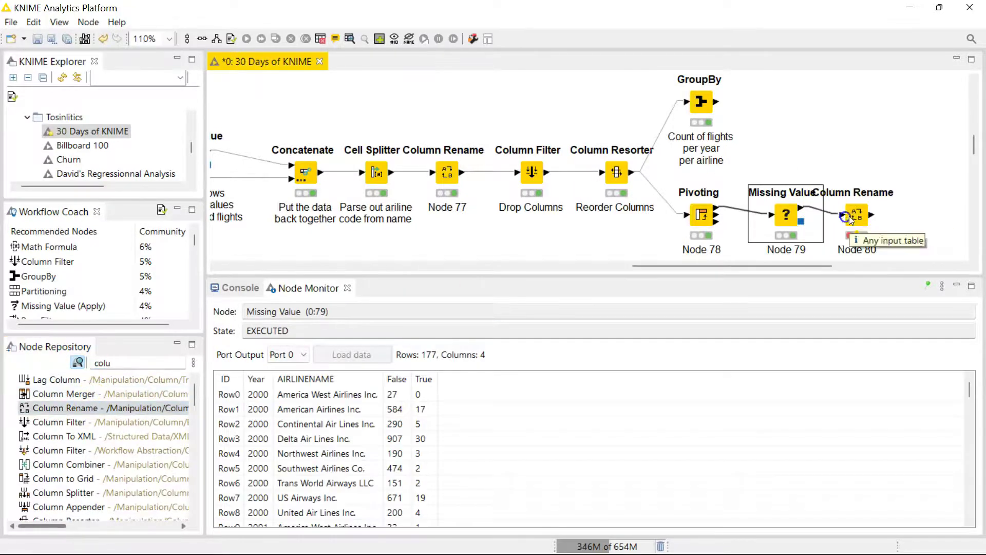
{"action": "double_click", "coordinate": [850, 218]}
{"action": "double_click", "coordinate": [344, 277]}
Rename the False and True columns to Cancelled_False and Cancelled_True.
{"action": "double_click", "coordinate": [345, 288]}
{"action": "left_click", "coordinate": [425, 233]}
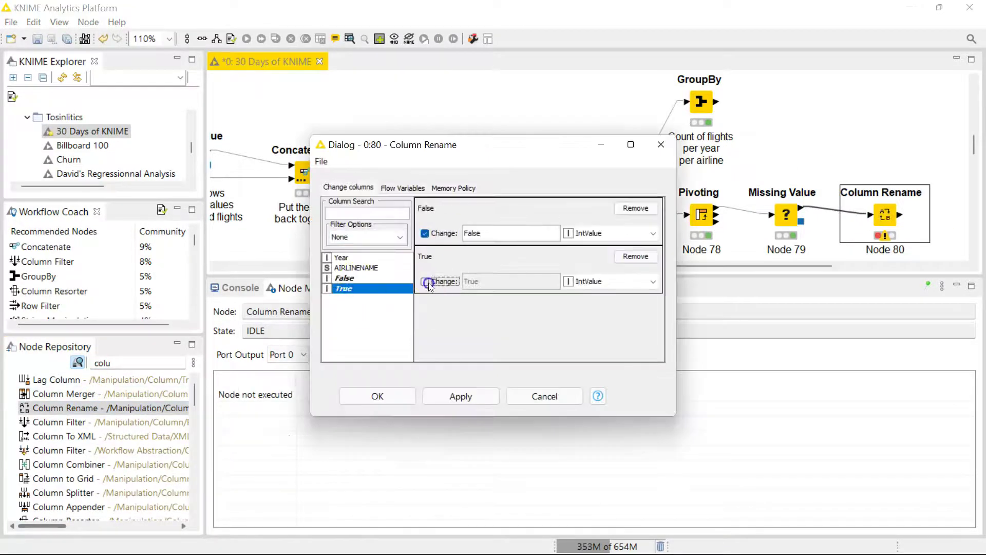
{"action": "left_click", "coordinate": [429, 284]}
{"action": "double_click", "coordinate": [495, 235]}
{"action": "key", "text": "BackSpace"}
{"action": "type", "text": "Candled_False"}
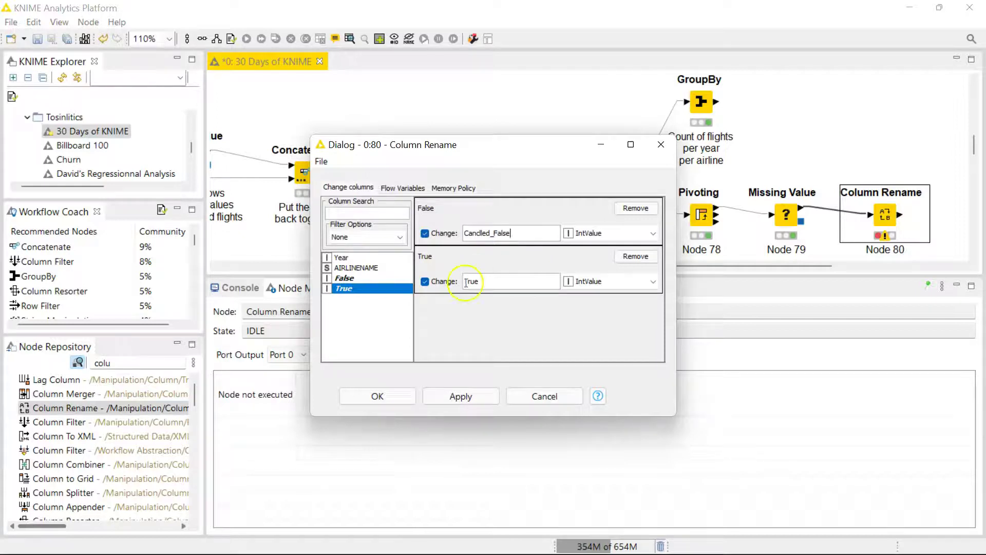
{"action": "left_click", "coordinate": [466, 282]}
{"action": "type", "text": "Candled_"}
{"action": "key", "text": "BackSpace"}
{"action": "key", "text": "BackSpace"}
{"action": "key", "text": "BackSpace"}
{"action": "key", "text": "BackSpace"}
{"action": "left_click", "coordinate": [478, 232]}
{"action": "key", "text": "BackSpace"}
{"action": "type", "text": "cel"}
Confirm the new column names and execute the Column Rename node.
{"action": "left_click", "coordinate": [378, 396]}
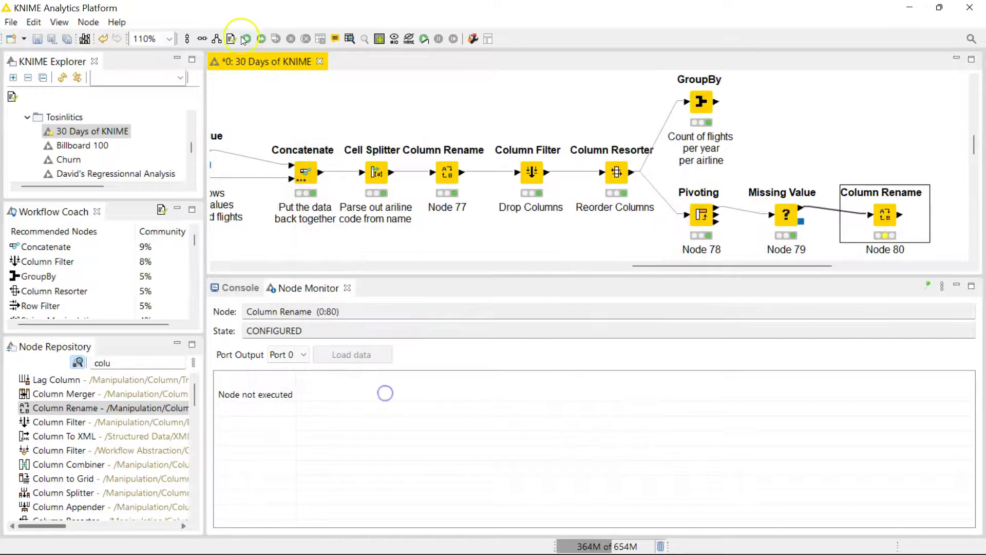
{"action": "left_click", "coordinate": [243, 40]}
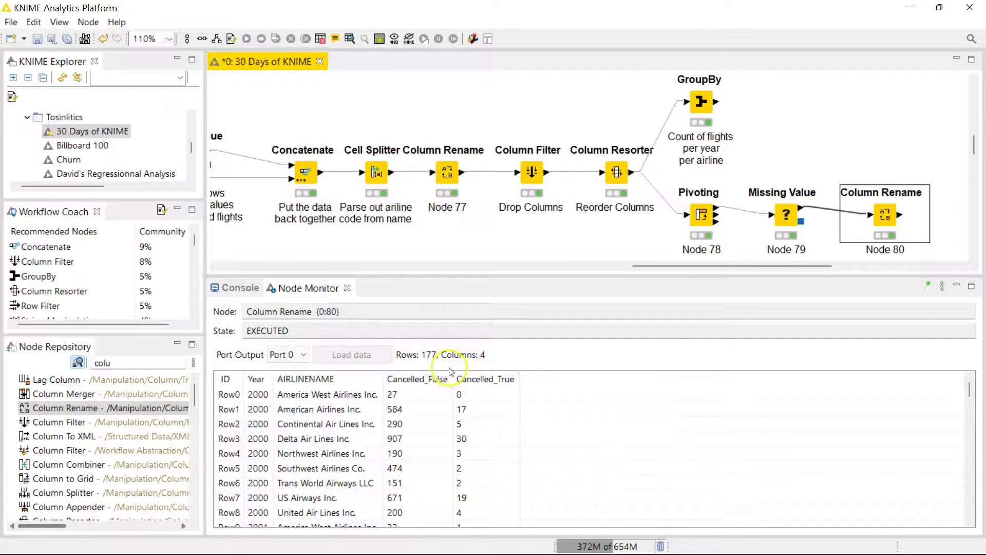
{"action": "left_click_drag", "start_coordinate": [638, 266], "coordinate": [755, 292]}
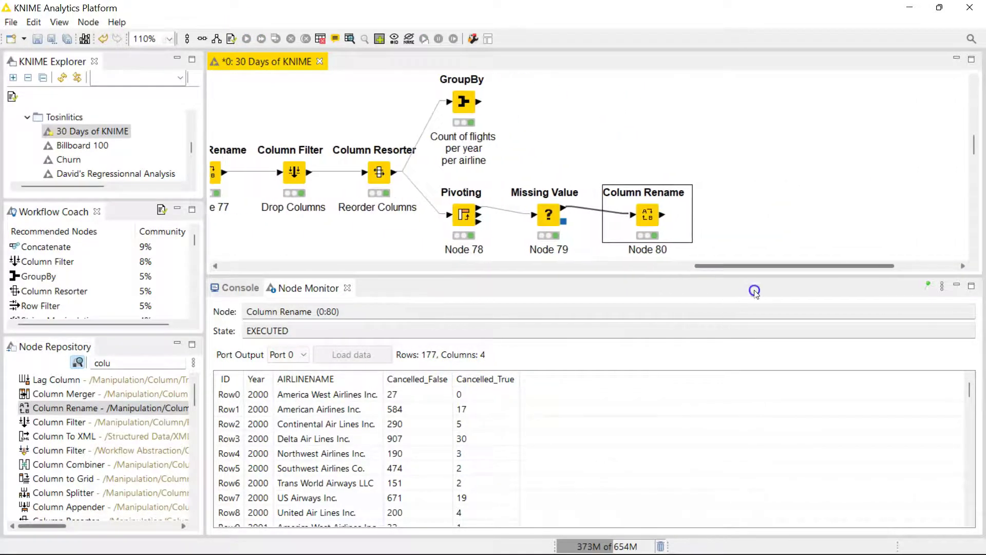
Add a Math Formula node after Column Rename, connect Column Rename's output to it, and position it.
{"action": "left_click", "coordinate": [158, 367]}
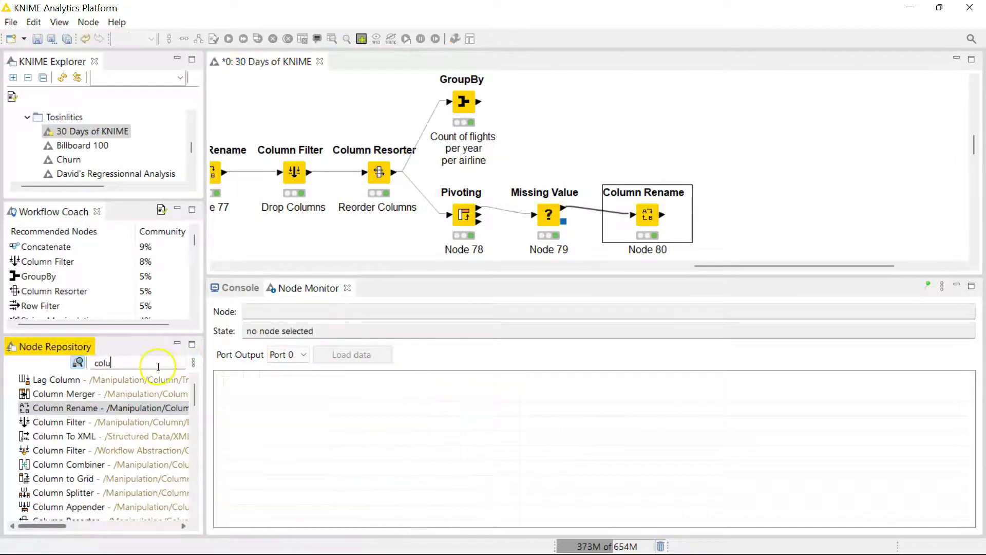
{"action": "key", "text": "BackSpace"}
{"action": "key", "text": "BackSpace"}
{"action": "key", "text": "BackSpace"}
{"action": "key", "text": "BackSpace"}
{"action": "type", "text": "ma"}
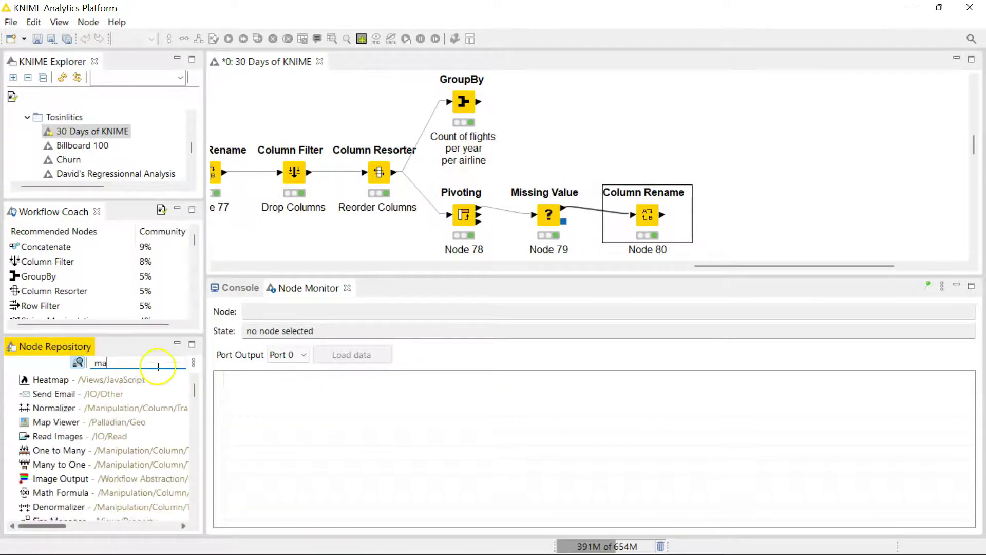
{"action": "type", "text": "th f"}
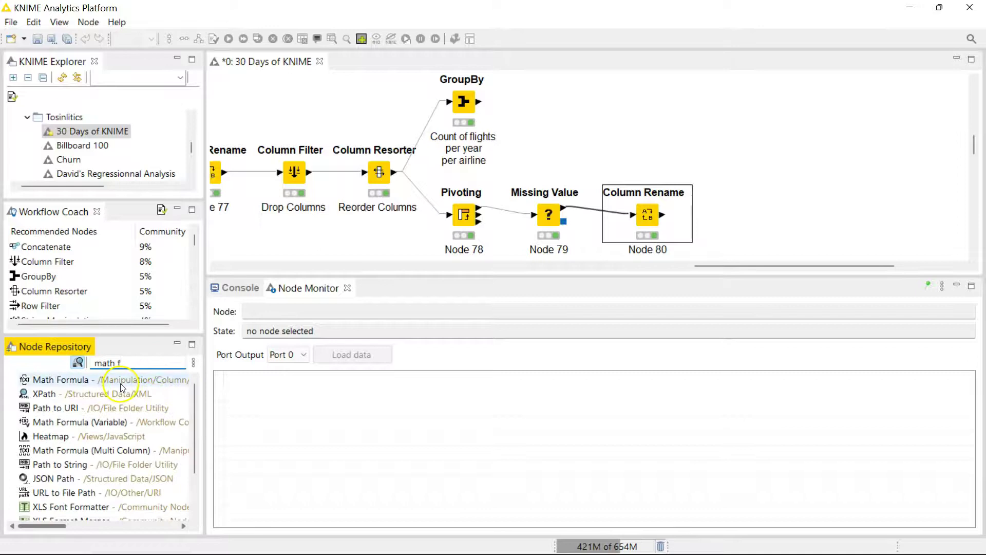
{"action": "left_click_drag", "start_coordinate": [121, 384], "coordinate": [761, 215]}
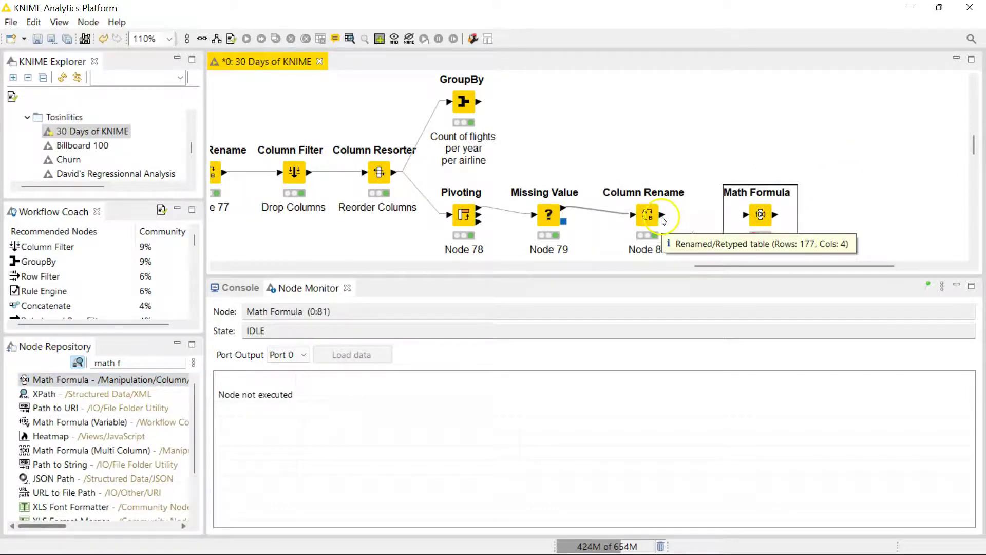
{"action": "left_click_drag", "start_coordinate": [664, 215], "coordinate": [754, 215]}
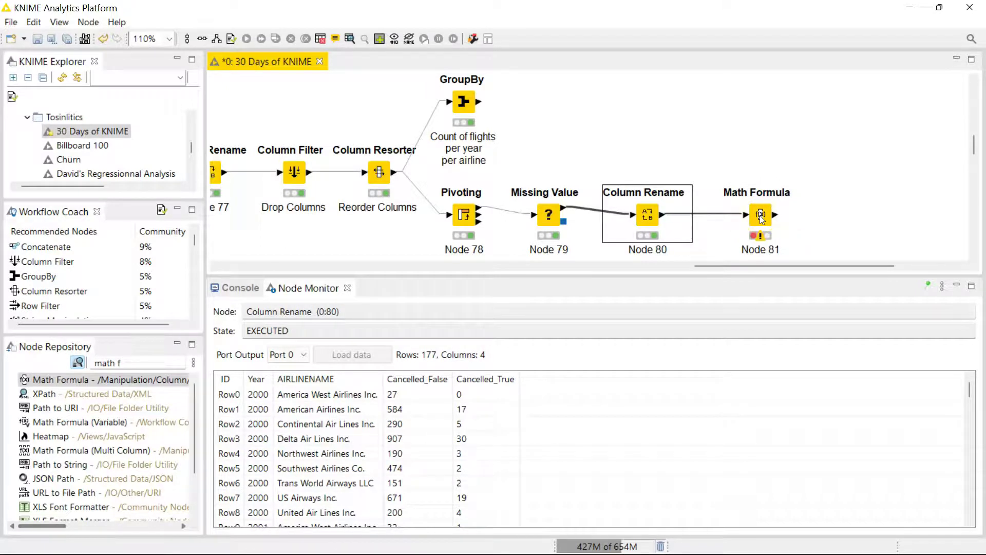
{"action": "left_click_drag", "start_coordinate": [761, 217], "coordinate": [749, 218]}
Check the Math Formula settings, then preview the Column Rename output table.
{"action": "double_click", "coordinate": [748, 218]}
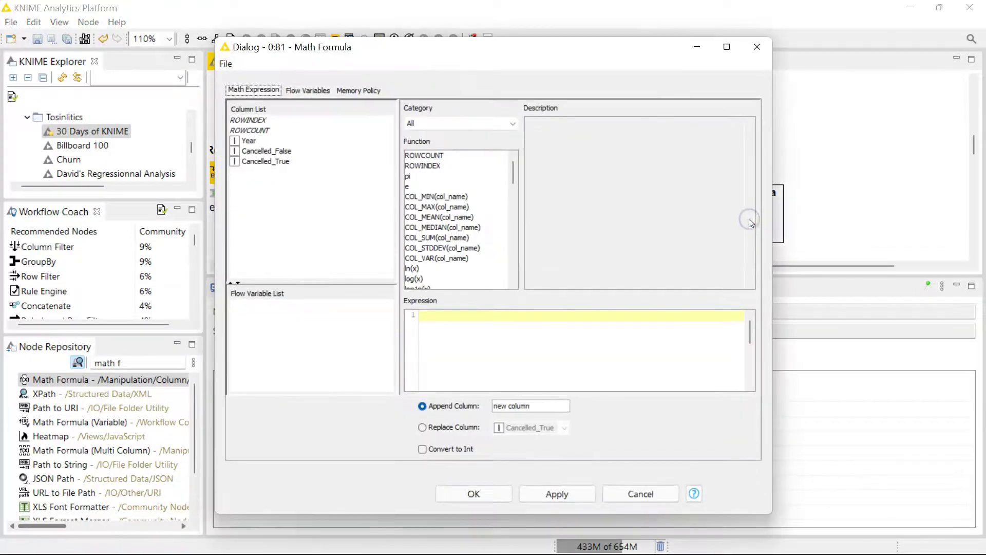
{"action": "left_click", "coordinate": [754, 44]}
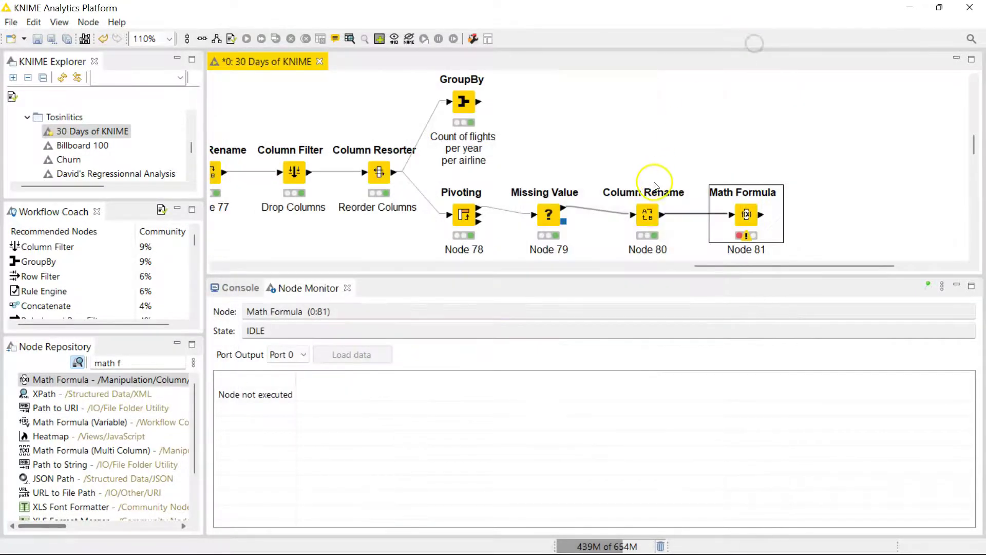
{"action": "left_click", "coordinate": [651, 215]}
{"action": "left_click", "coordinate": [483, 441]}
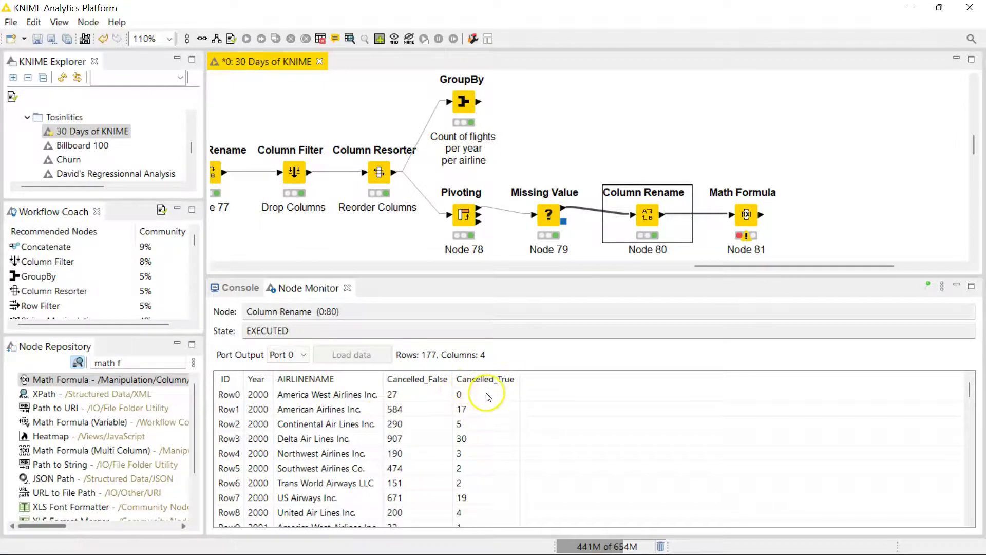
Name the Math Formula node's appended column 'Prop. Cancelled'.
{"action": "double_click", "coordinate": [736, 219]}
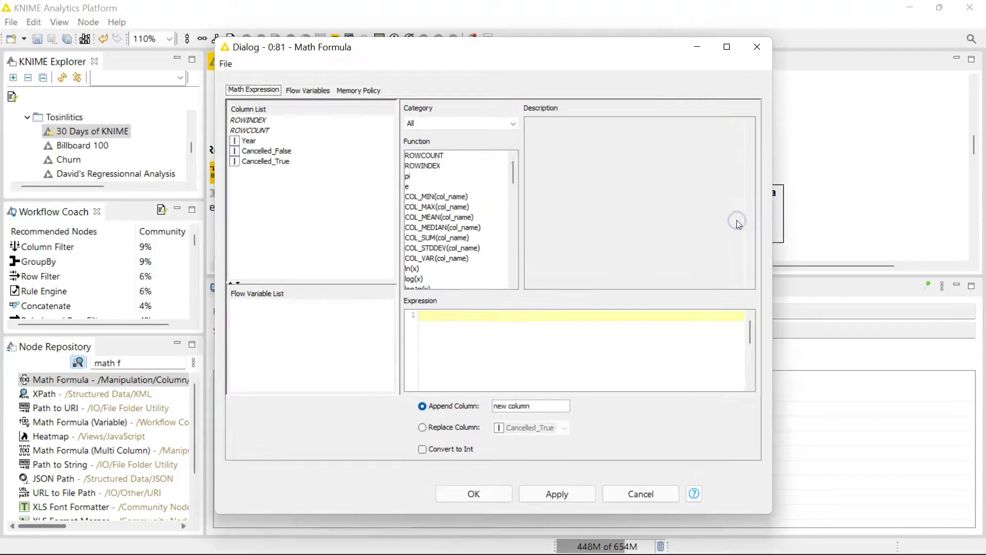
{"action": "left_click", "coordinate": [456, 315]}
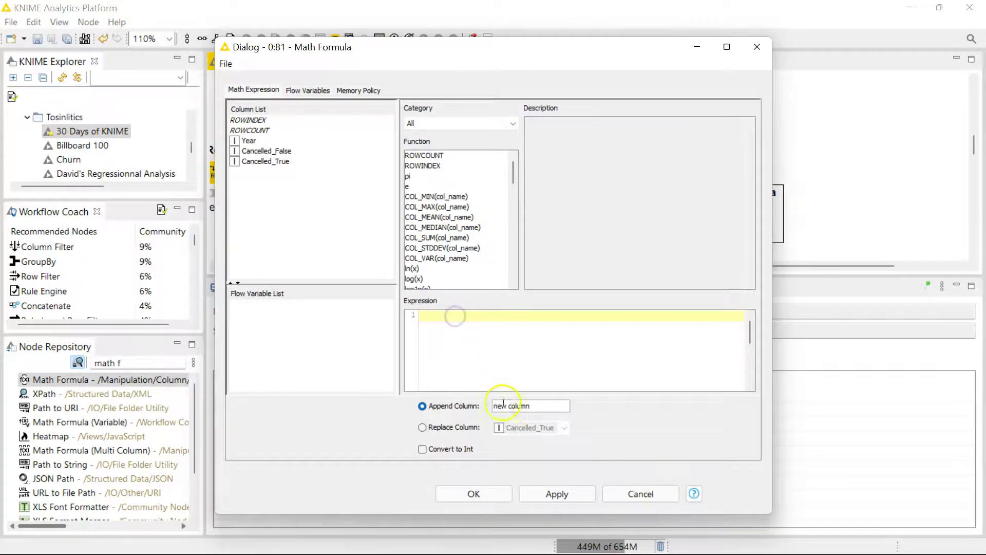
{"action": "left_click", "coordinate": [531, 406]}
{"action": "left_click_drag", "start_coordinate": [530, 406], "coordinate": [430, 401]}
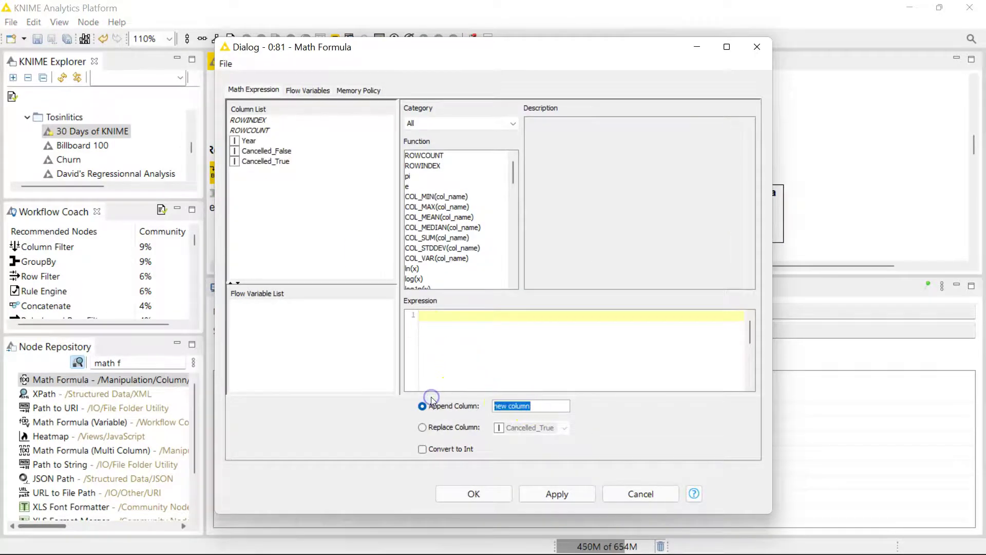
{"action": "type", "text": "Prop. Cancelled"}
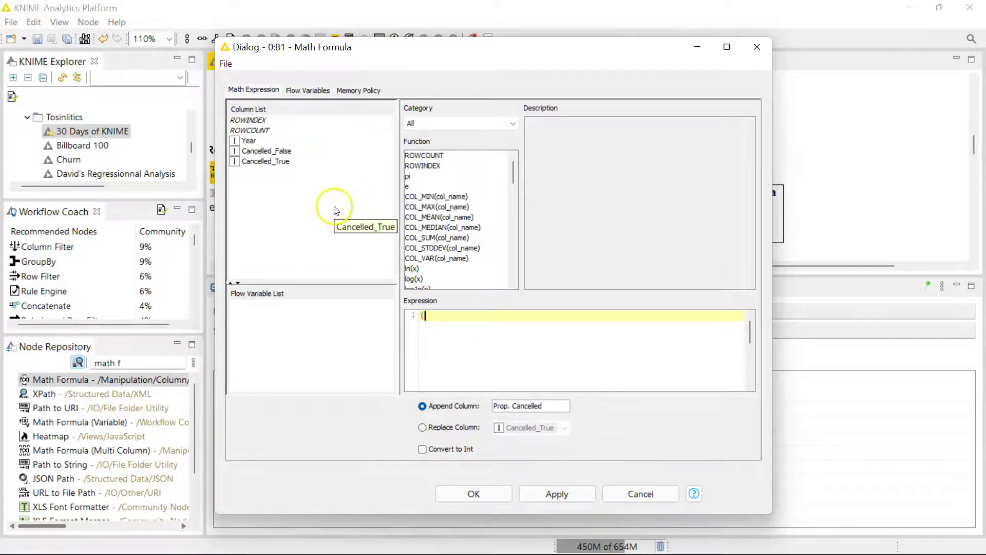
Enter the expression $Cancelled_True$/($Cancelled_True$+$Cancelled_False$), confirm, and execute the node.
{"action": "double_click", "coordinate": [263, 163]}
{"action": "type", "text": "/("}
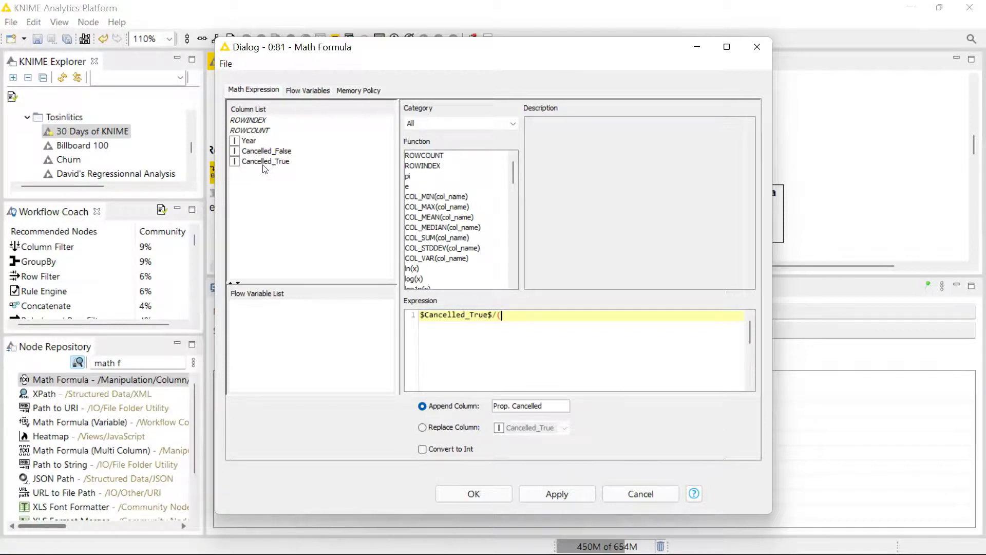
{"action": "double_click", "coordinate": [259, 163]}
{"action": "type", "text": "+"}
{"action": "double_click", "coordinate": [265, 151]}
{"action": "type", "text": ")"}
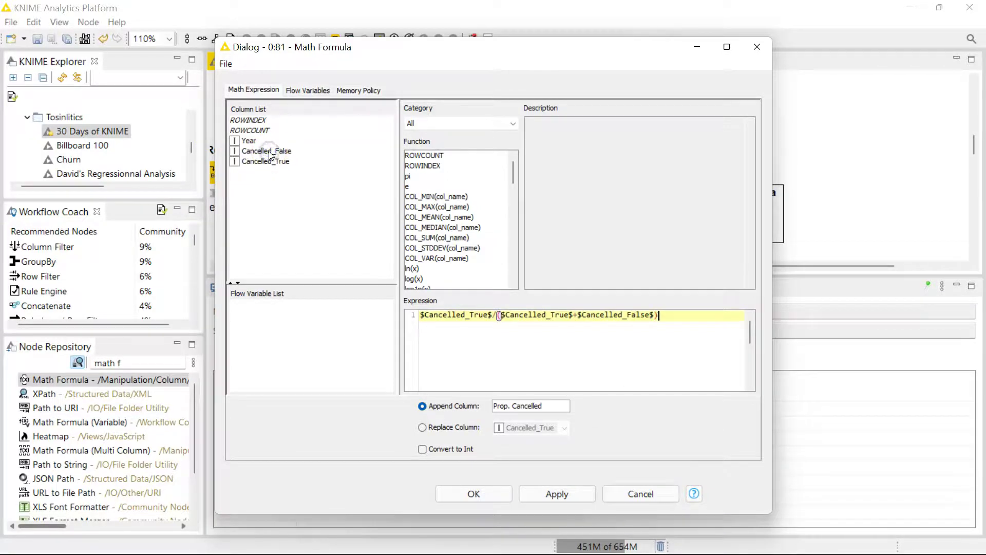
{"action": "left_click", "coordinate": [482, 496]}
{"action": "left_click", "coordinate": [251, 38]}
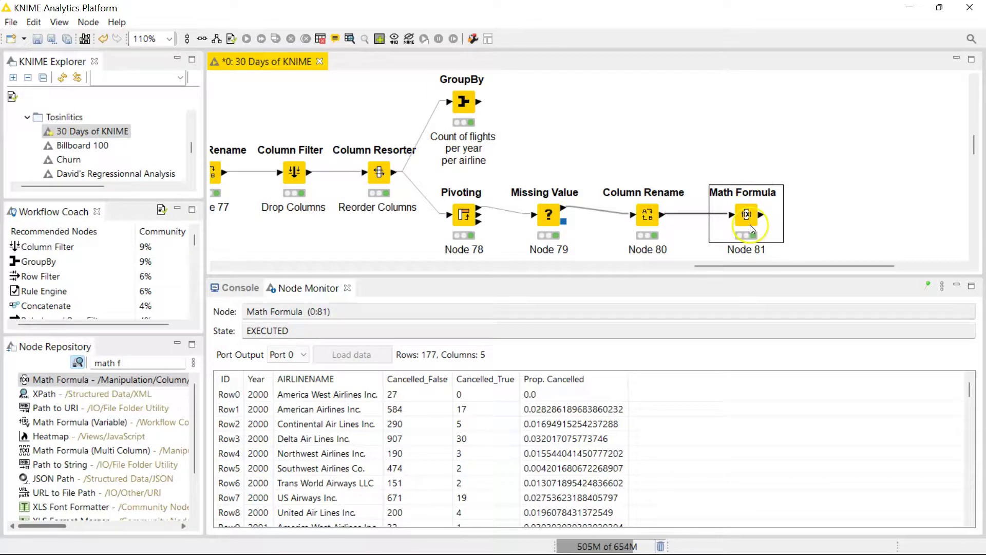
{"action": "left_click", "coordinate": [600, 181]}
{"action": "right_click", "coordinate": [753, 218]}
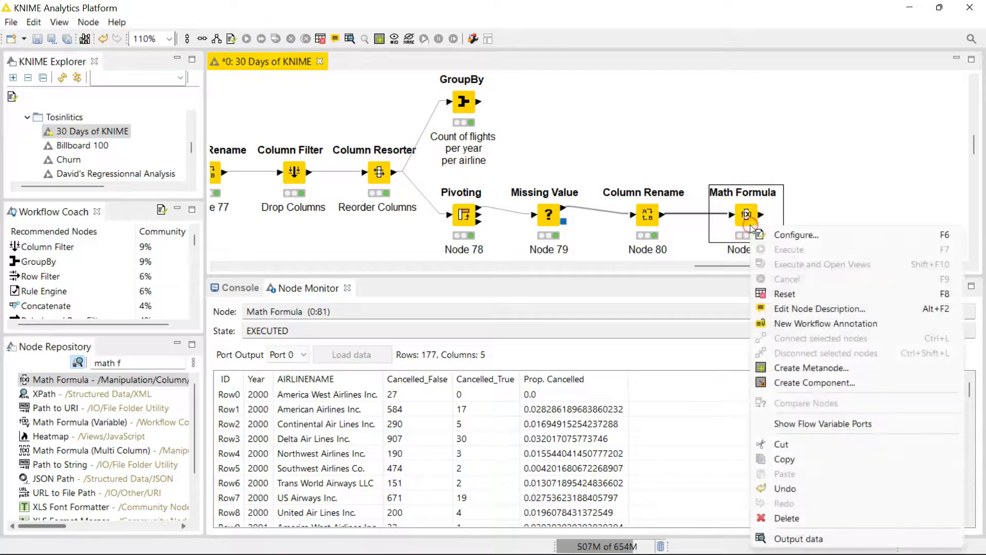
{"action": "left_click", "coordinate": [788, 541]}
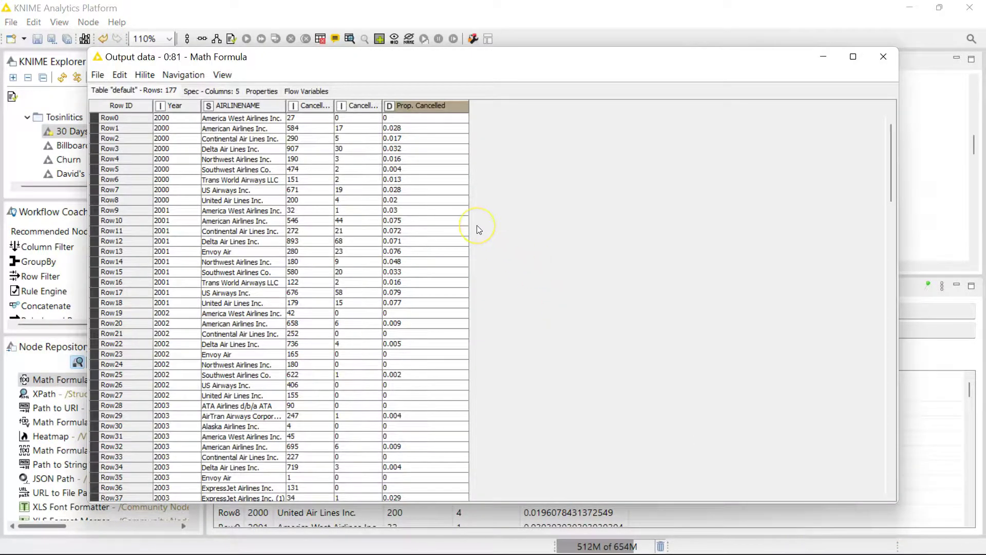
{"action": "left_click", "coordinate": [434, 106]}
{"action": "left_click", "coordinate": [452, 119]}
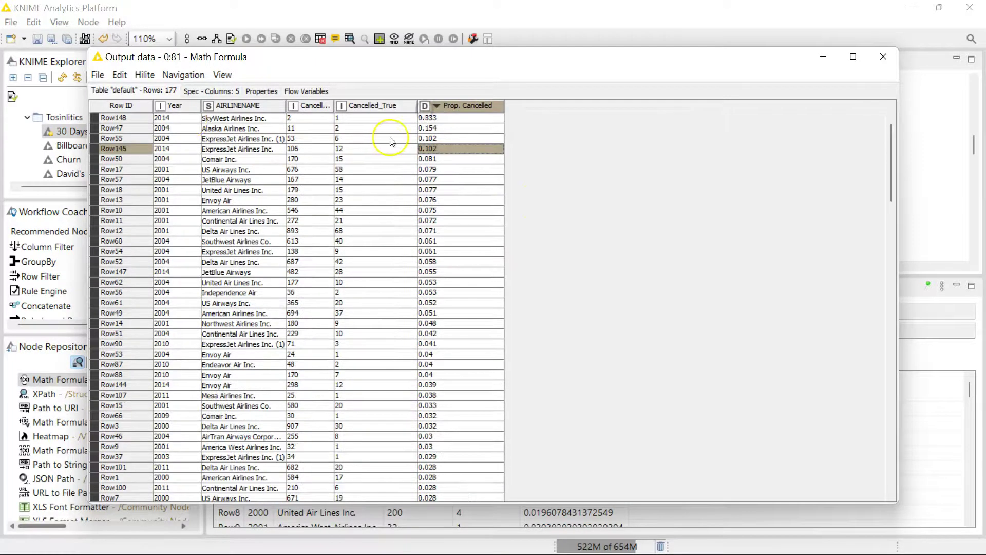
{"action": "left_click", "coordinate": [171, 105]}
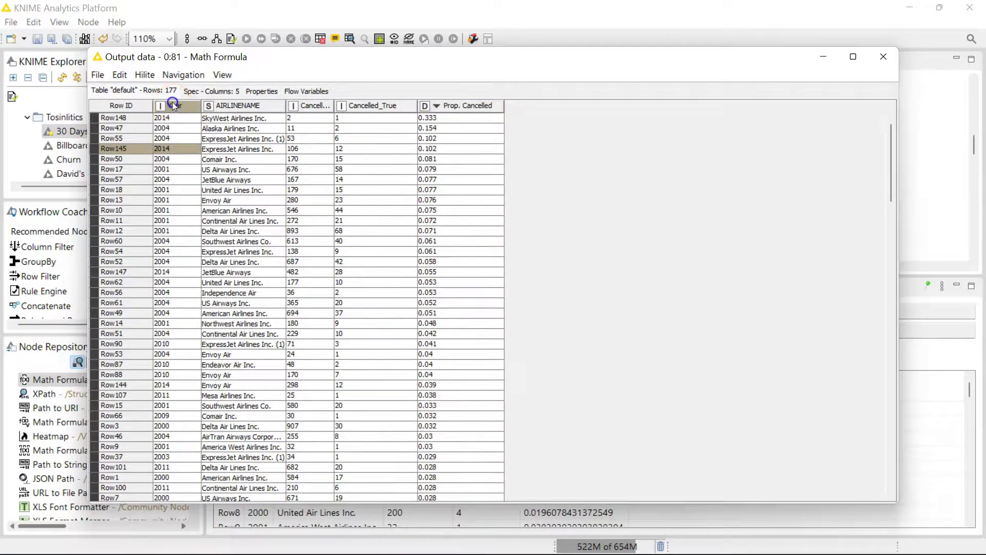
{"action": "left_click", "coordinate": [222, 113]}
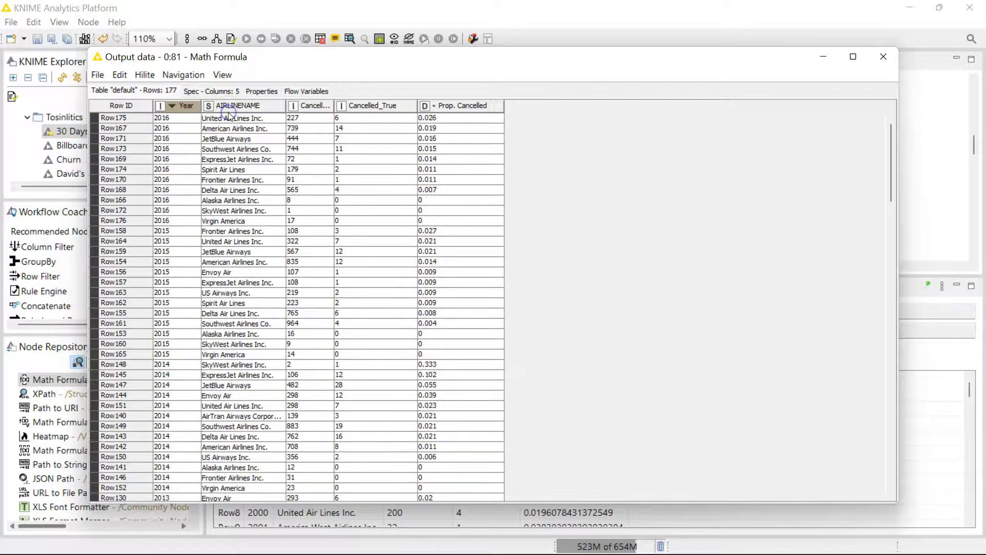
{"action": "left_click", "coordinate": [430, 118]}
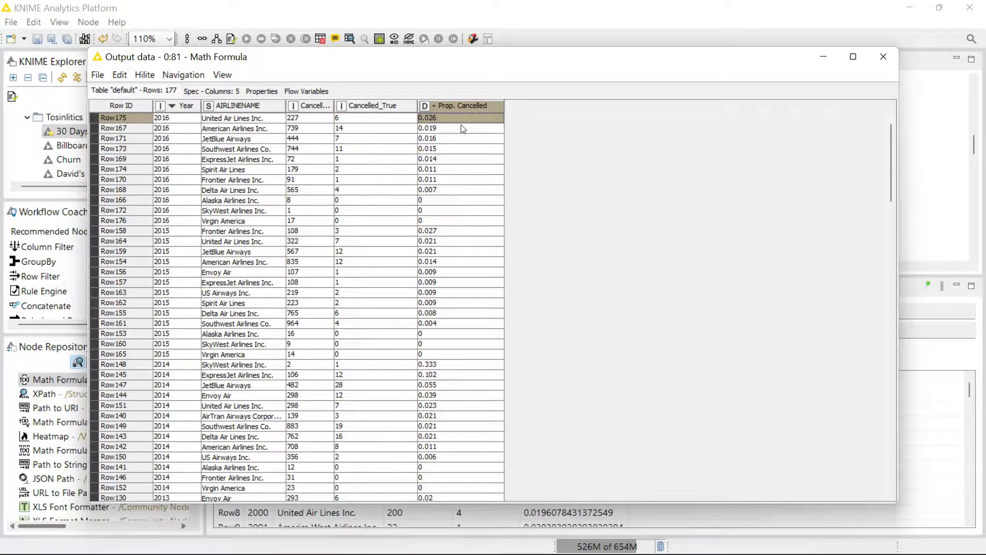
{"action": "left_click", "coordinate": [433, 149]}
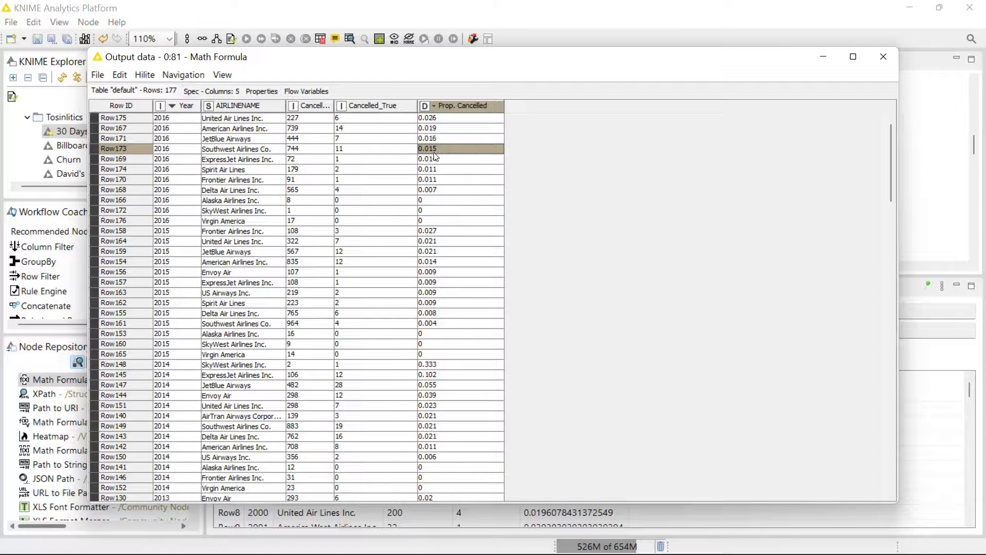
{"action": "left_click", "coordinate": [523, 116]}
{"action": "left_click", "coordinate": [883, 58]}
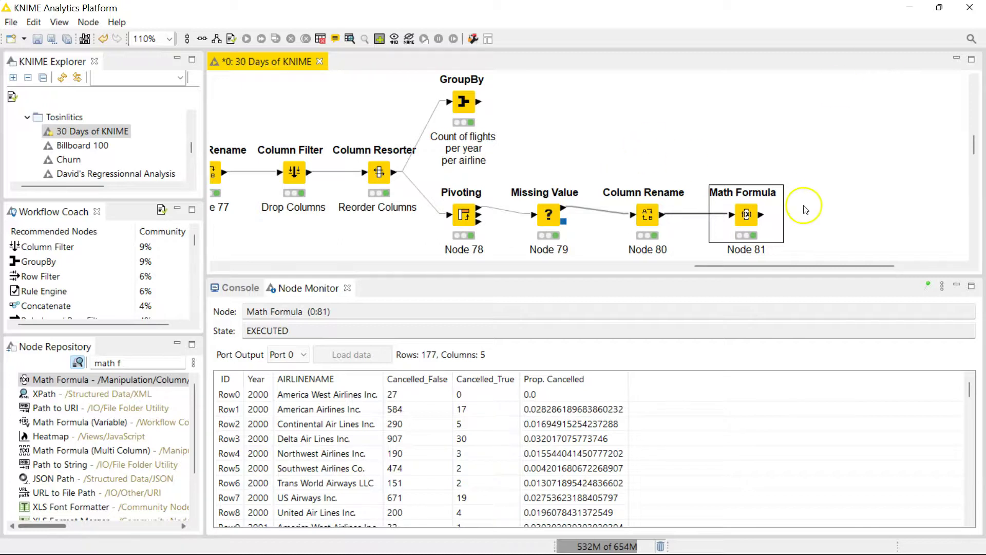
{"action": "scroll", "coordinate": [824, 207], "scroll_direction": "down", "scroll_amount": 1}
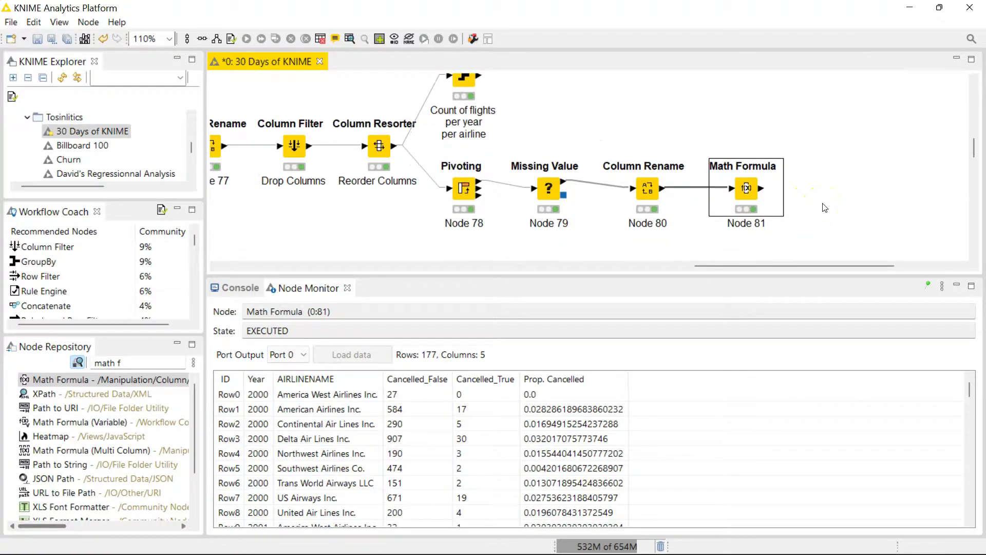
{"action": "scroll", "coordinate": [824, 208], "scroll_direction": "up", "scroll_amount": 1}
{"action": "left_click", "coordinate": [850, 173]}
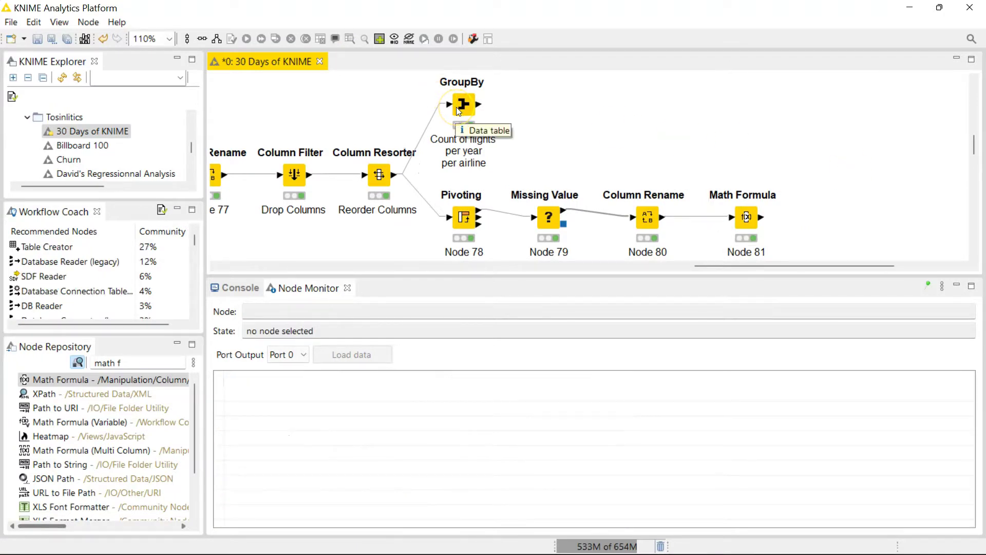
{"action": "left_click", "coordinate": [456, 108]}
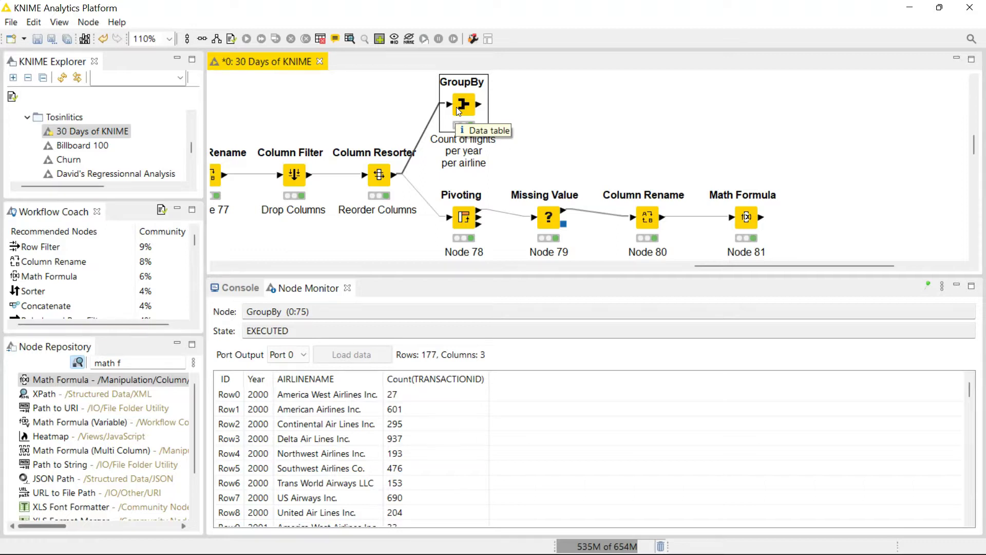
{"action": "left_click", "coordinate": [816, 207]}
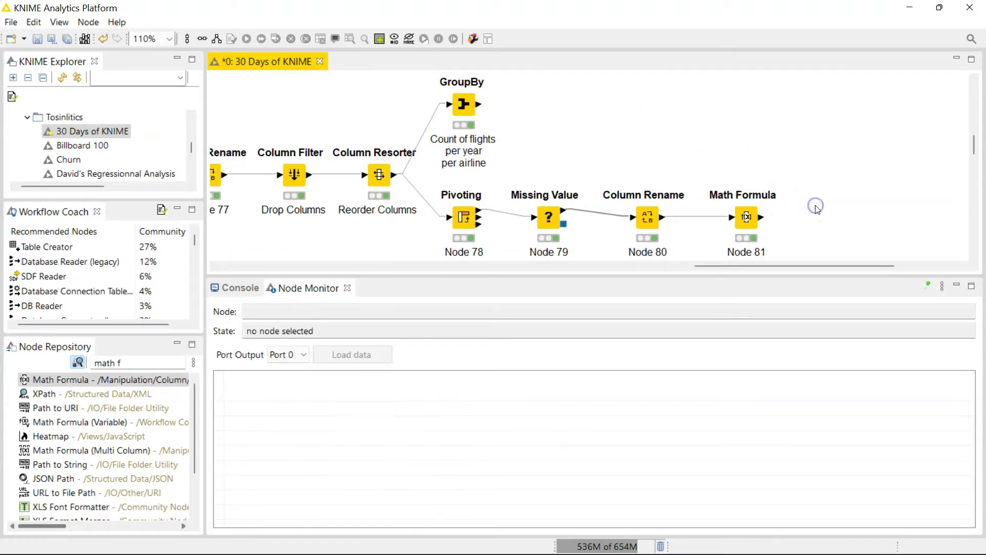